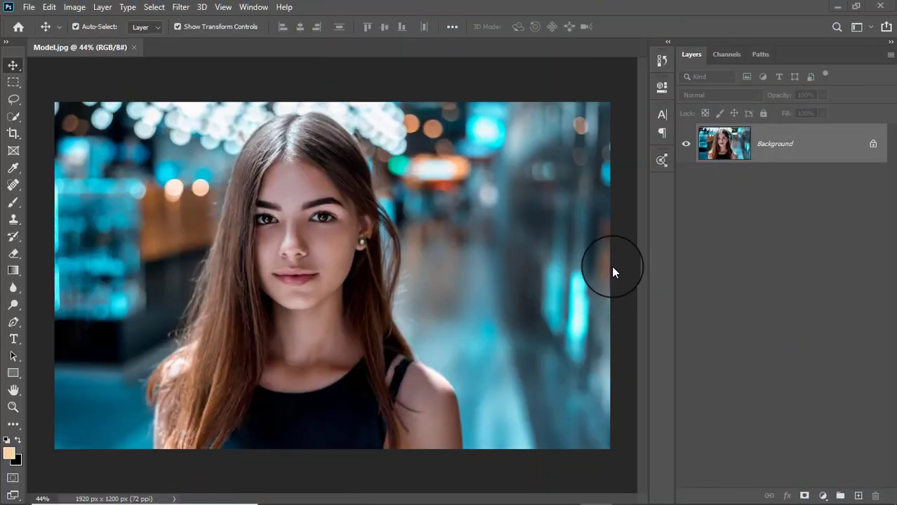
Duplicate Model.jpg's Background layer into a new Background copy layer.
{"action": "left_click_drag", "start_coordinate": [766, 129], "coordinate": [856, 495]}
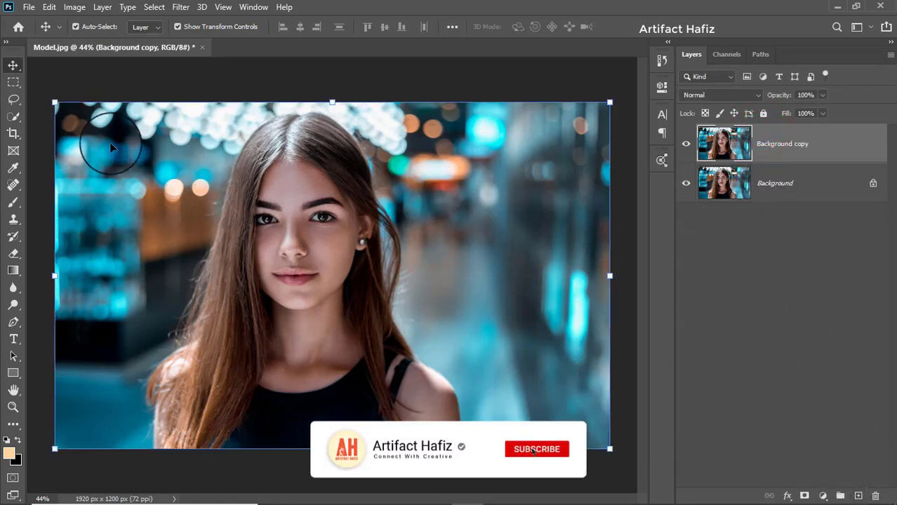
Convert the Background copy for smart filters and apply the Camera Raw filter to it.
{"action": "left_click", "coordinate": [181, 7]}
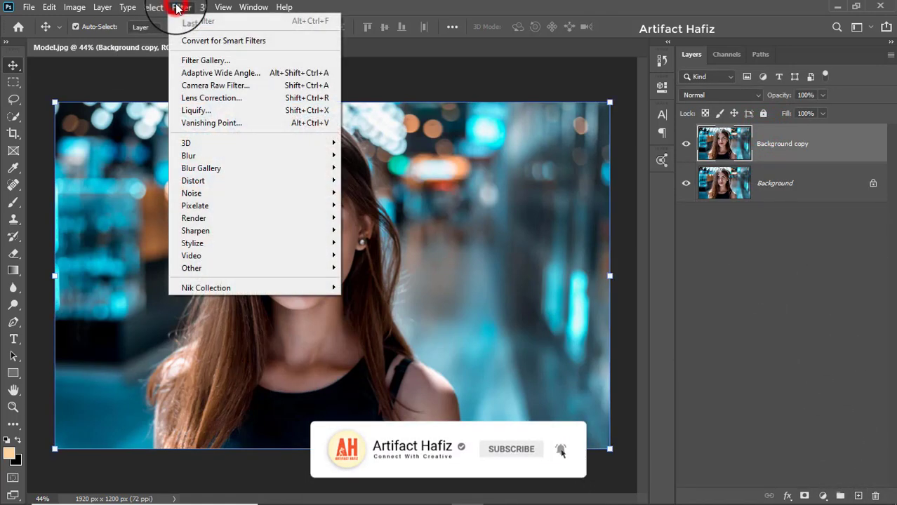
{"action": "left_click", "coordinate": [195, 42]}
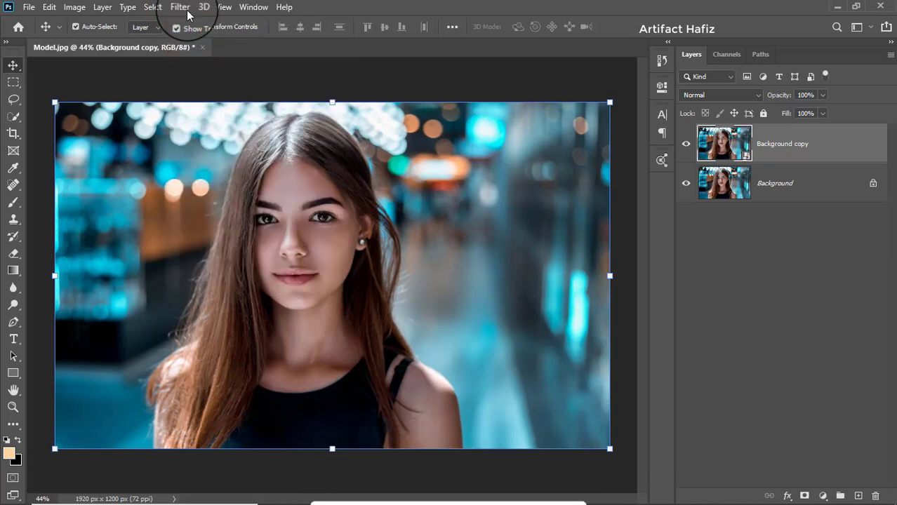
{"action": "left_click", "coordinate": [185, 8]}
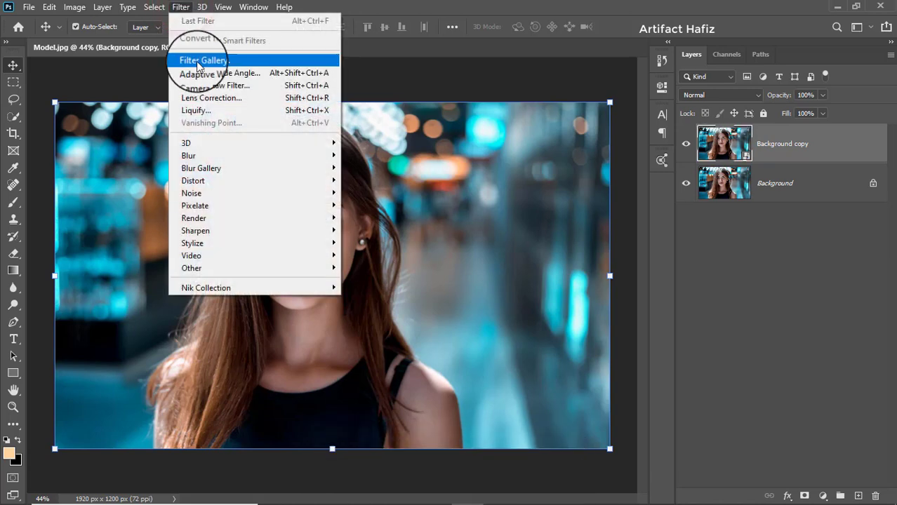
{"action": "left_click", "coordinate": [202, 85]}
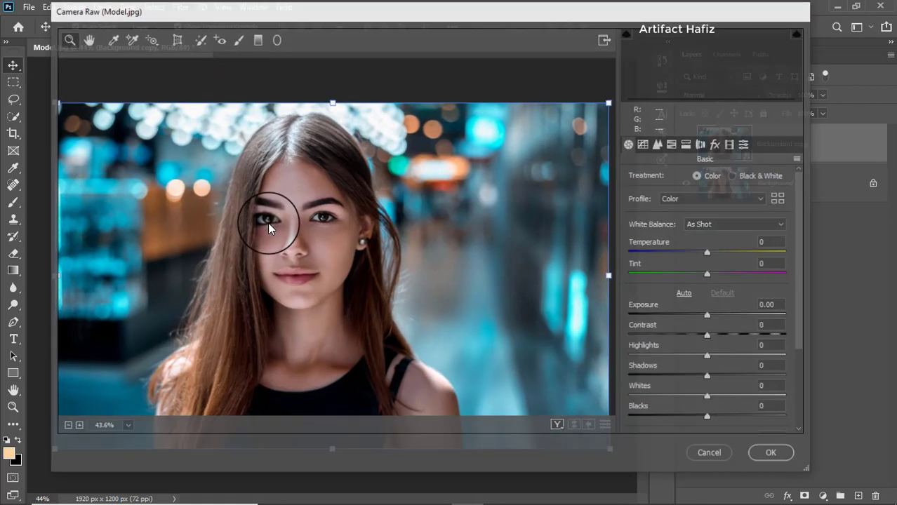
Set Camera Raw Whites +19, Highlights -8, Shadows +33, Blacks -7 and Clarity +4.
{"action": "scroll", "coordinate": [697, 327], "scroll_direction": "down", "scroll_amount": 1}
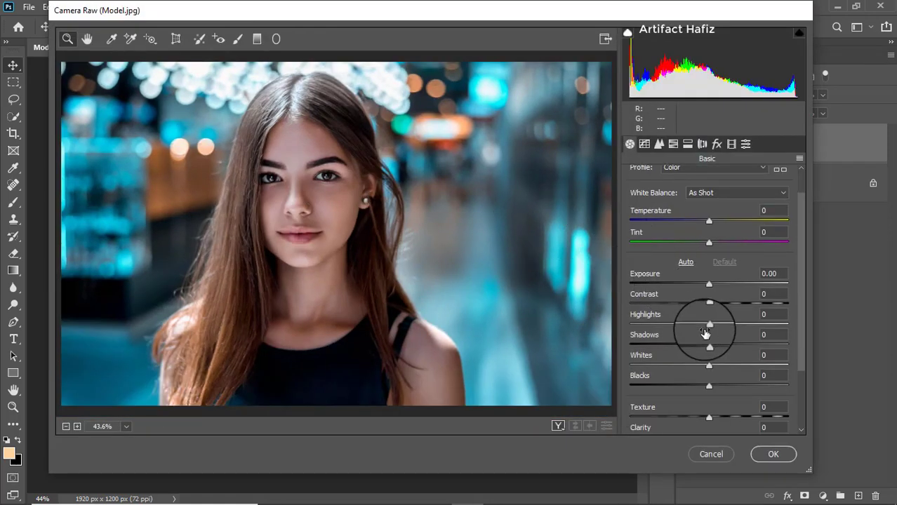
{"action": "left_click_drag", "start_coordinate": [709, 366], "coordinate": [725, 366]}
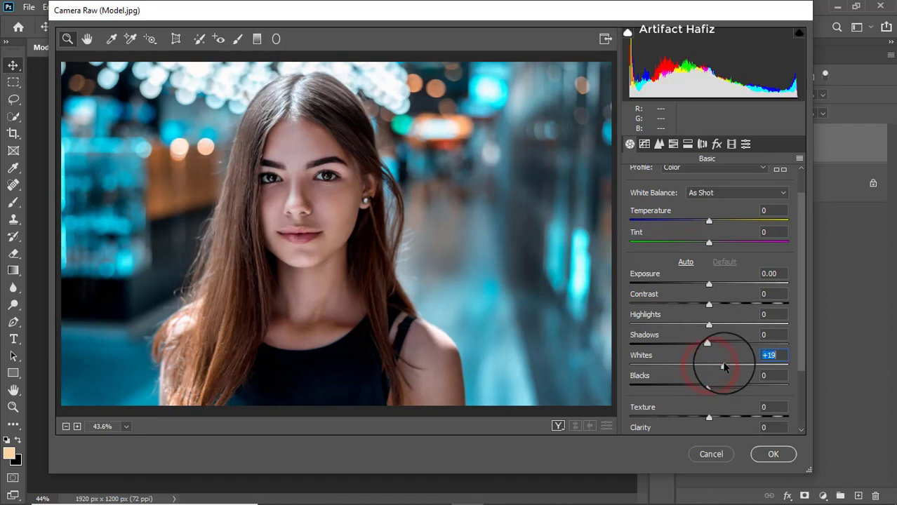
{"action": "left_click_drag", "start_coordinate": [708, 325], "coordinate": [703, 326]}
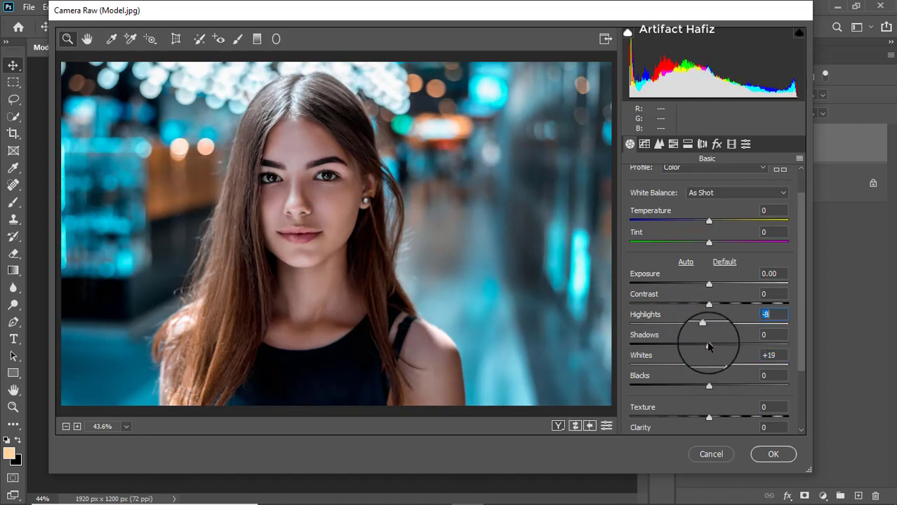
{"action": "left_click_drag", "start_coordinate": [709, 346], "coordinate": [737, 344]}
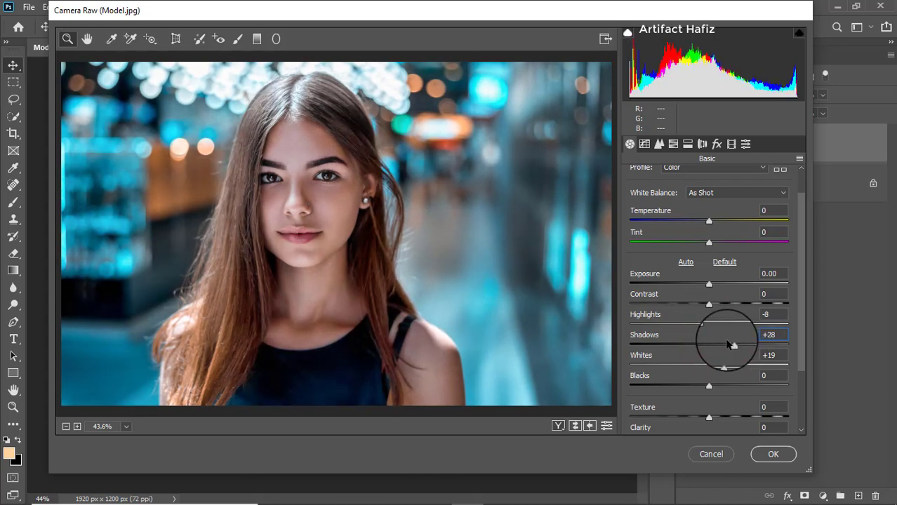
{"action": "left_click_drag", "start_coordinate": [708, 387], "coordinate": [703, 386]}
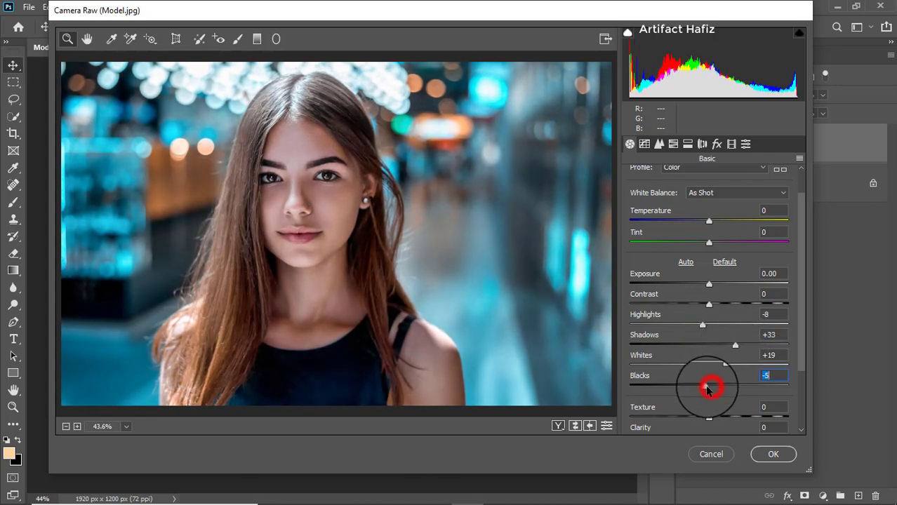
{"action": "scroll", "coordinate": [715, 320], "scroll_direction": "down", "scroll_amount": 3}
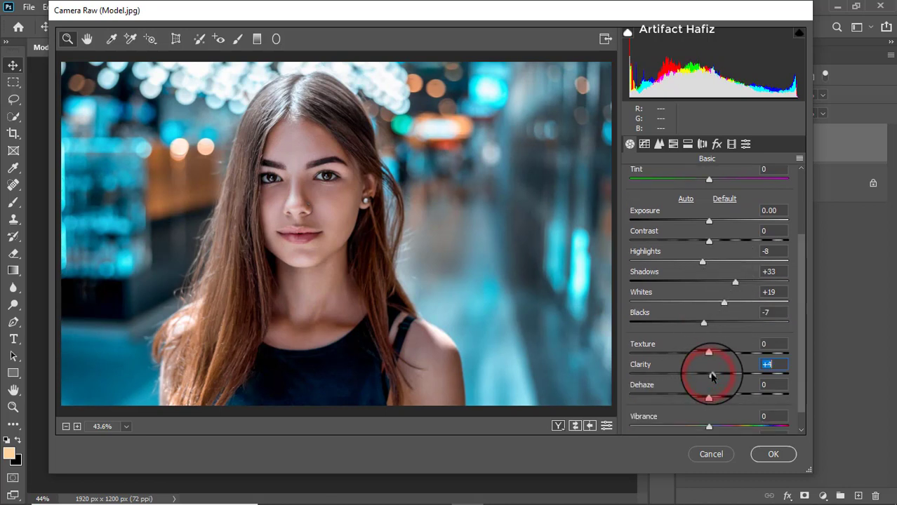
{"action": "scroll", "coordinate": [715, 372], "scroll_direction": "up", "scroll_amount": 3}
{"action": "scroll", "coordinate": [712, 363], "scroll_direction": "down", "scroll_amount": 4}
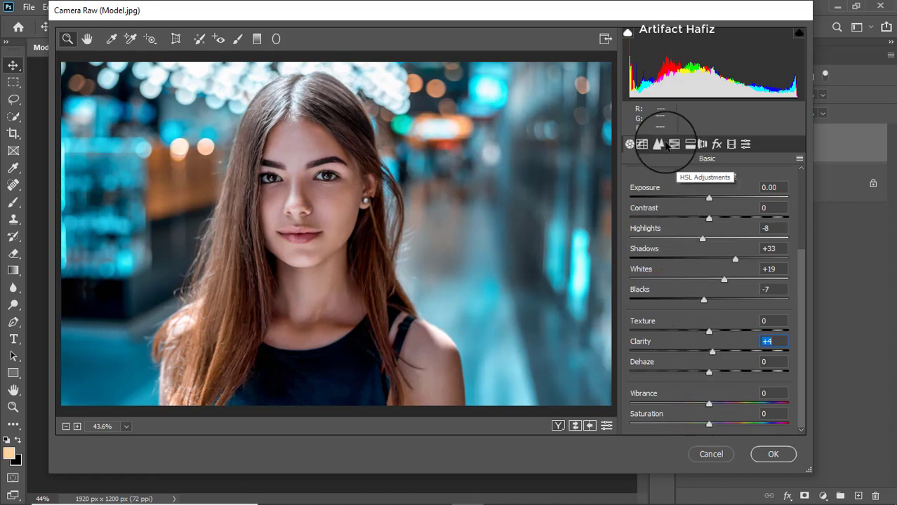
Shape the RGB point curve: black point to output 12, midtones dipped, highlights lifted.
{"action": "left_click", "coordinate": [644, 144]}
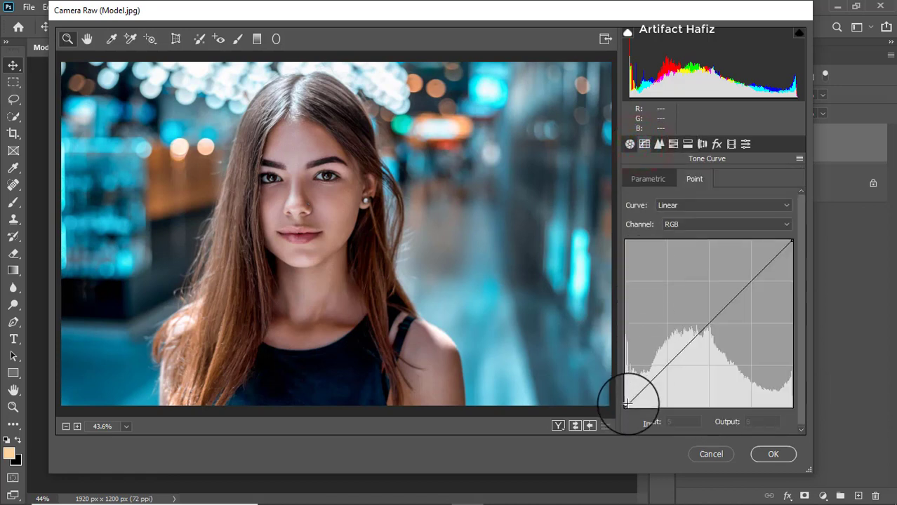
{"action": "left_click_drag", "start_coordinate": [627, 406], "coordinate": [621, 399]}
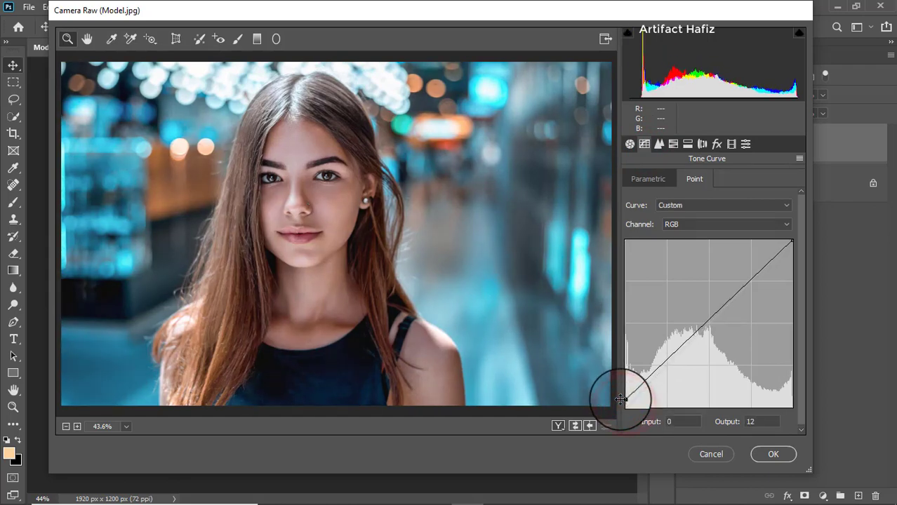
{"action": "left_click_drag", "start_coordinate": [661, 360], "coordinate": [665, 367]}
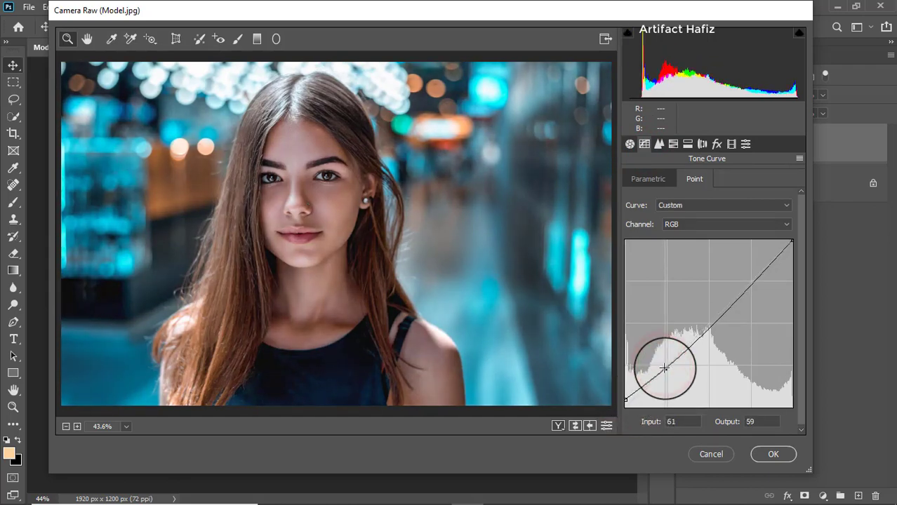
{"action": "left_click_drag", "start_coordinate": [747, 283], "coordinate": [750, 277]}
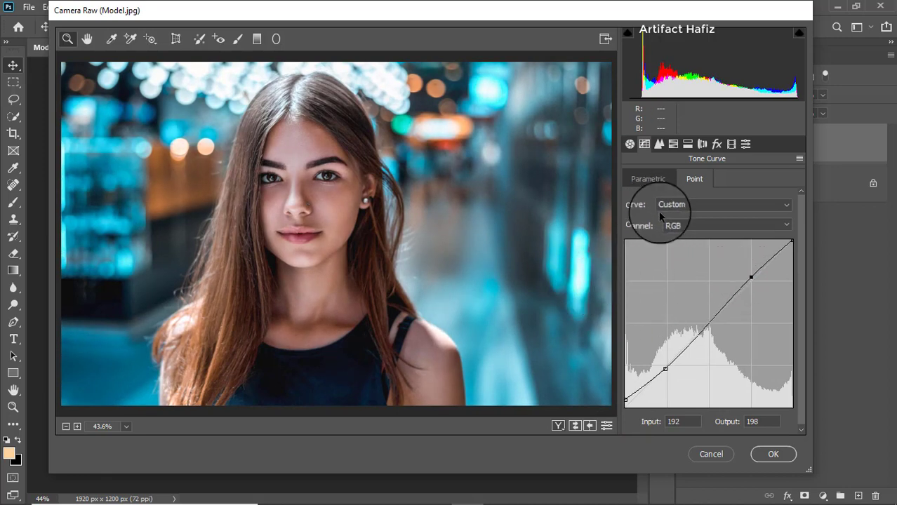
Raise the Blue channel curve's black point to output 5.
{"action": "left_click", "coordinate": [684, 225]}
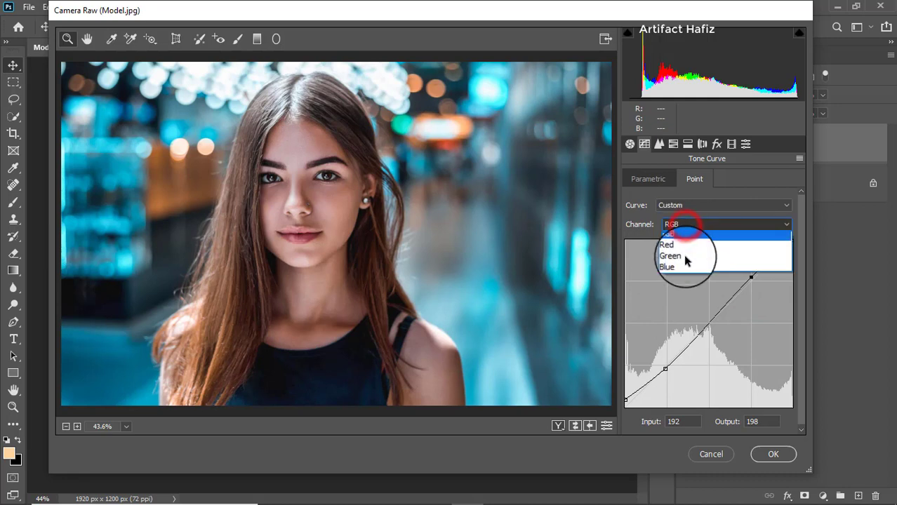
{"action": "left_click", "coordinate": [686, 263]}
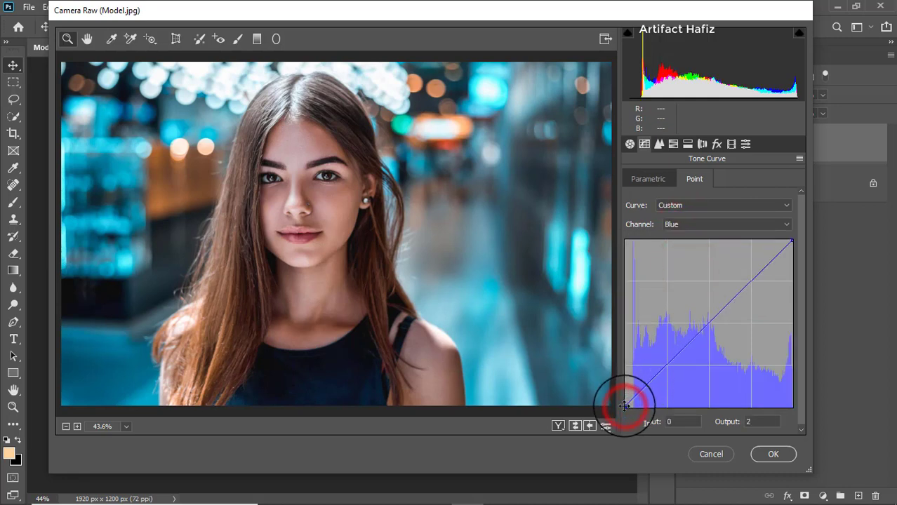
{"action": "left_click_drag", "start_coordinate": [624, 407], "coordinate": [624, 405]}
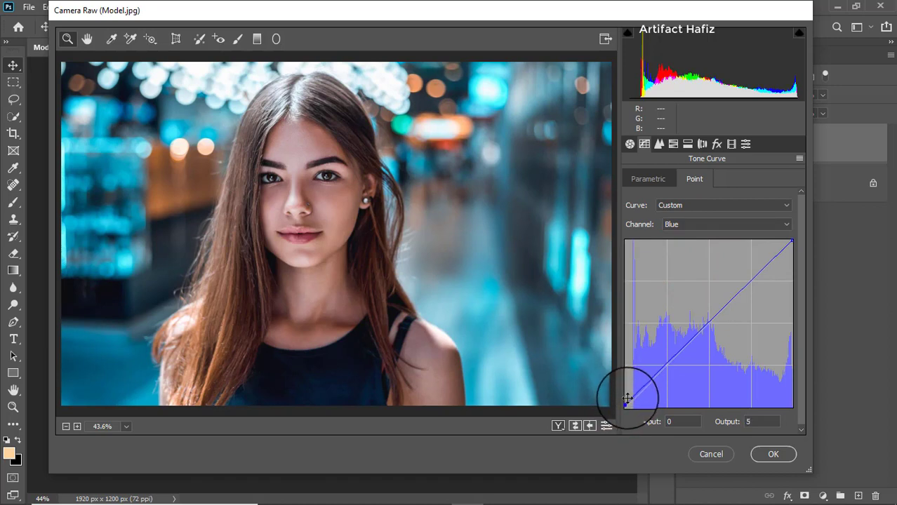
In the Detail panel, set sharpening Amount 14 and Luminance noise reduction 6.
{"action": "left_click", "coordinate": [659, 145]}
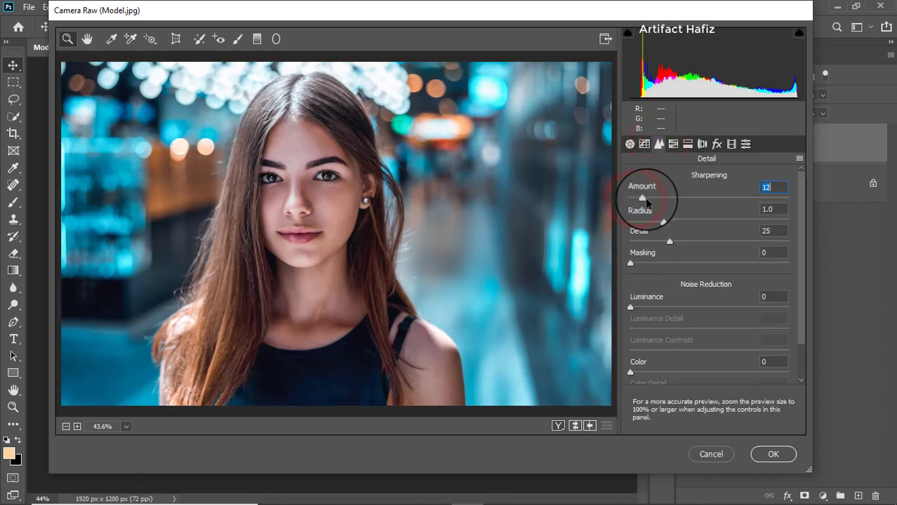
{"action": "left_click_drag", "start_coordinate": [645, 198], "coordinate": [647, 198]}
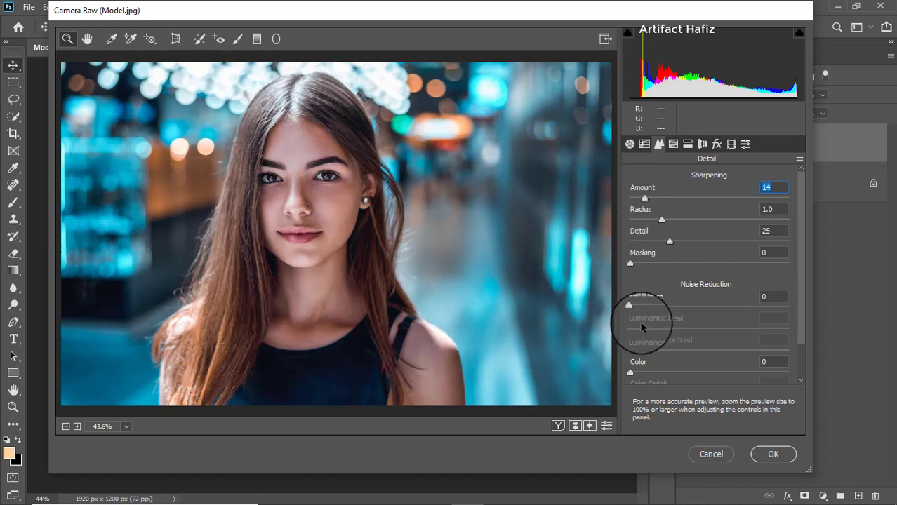
{"action": "left_click_drag", "start_coordinate": [631, 307], "coordinate": [636, 310]}
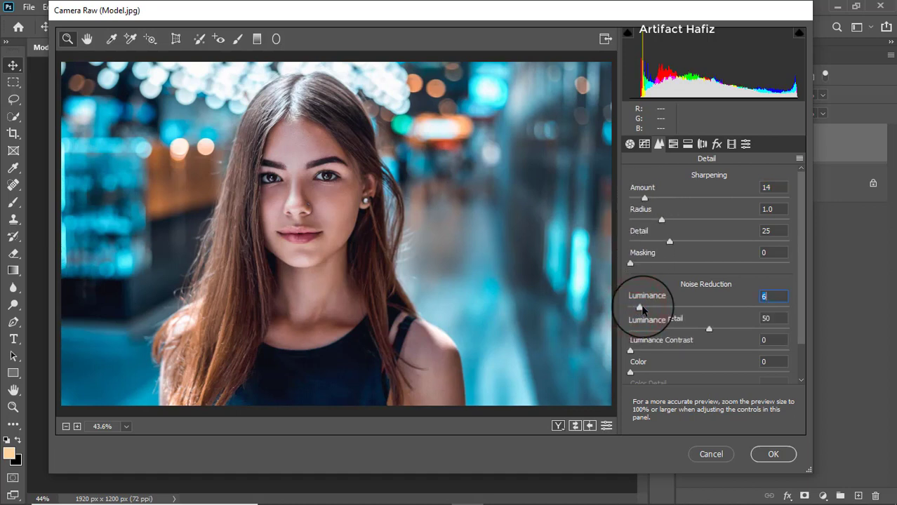
Boost HSL saturation to Aquas +28 and Reds +8.
{"action": "left_click", "coordinate": [673, 144]}
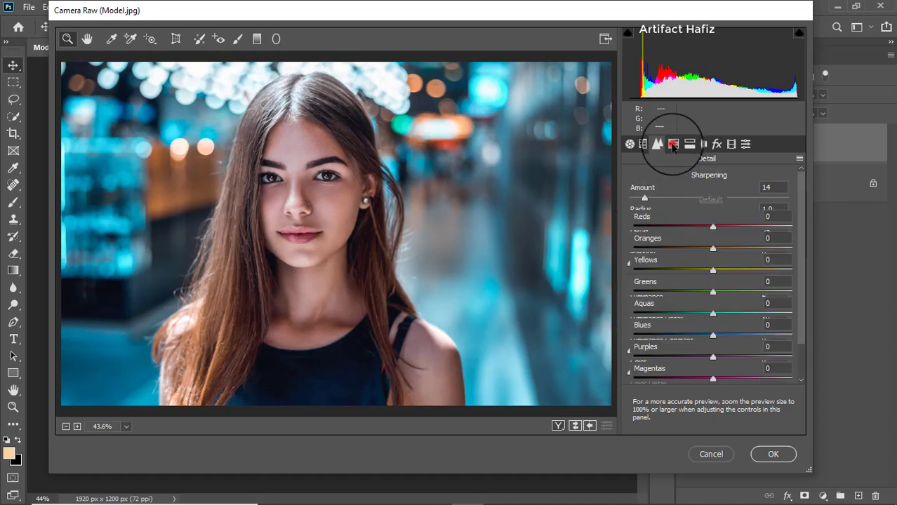
{"action": "left_click", "coordinate": [680, 181]}
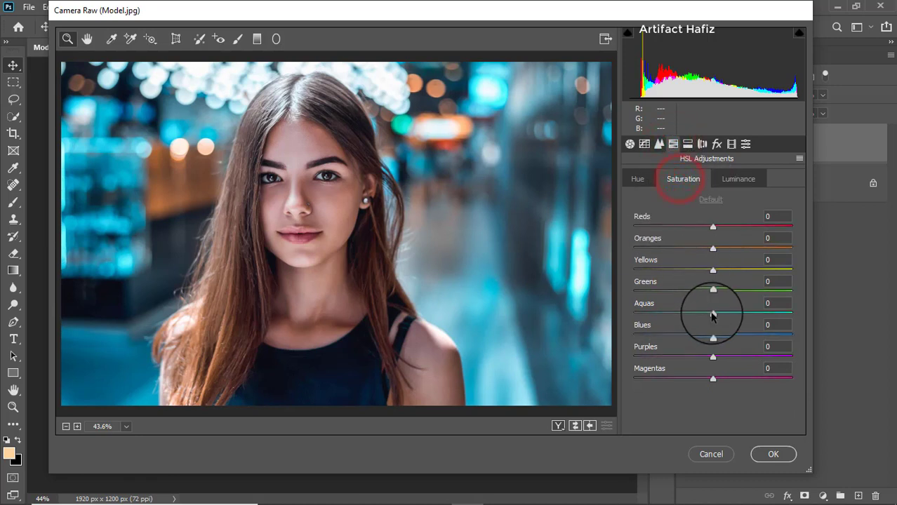
{"action": "mouse_move", "coordinate": [712, 314]}
{"action": "left_mouse_down"}
{"action": "mouse_move", "coordinate": [734, 312]}
{"action": "mouse_move", "coordinate": [729, 336]}
{"action": "mouse_move", "coordinate": [688, 338]}
{"action": "mouse_move", "coordinate": [700, 336]}
{"action": "left_mouse_up"}
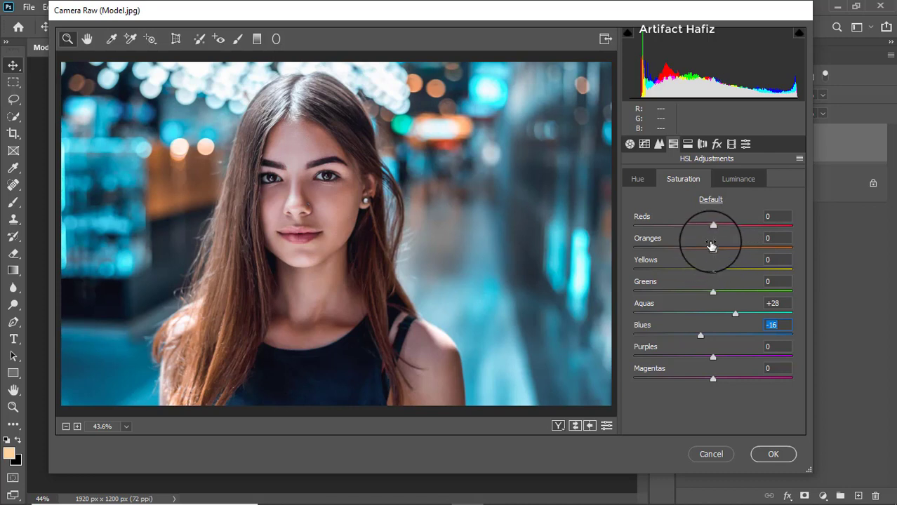
{"action": "mouse_move", "coordinate": [712, 226]}
{"action": "left_mouse_down"}
{"action": "mouse_move", "coordinate": [727, 231]}
{"action": "mouse_move", "coordinate": [719, 227]}
{"action": "left_mouse_up"}
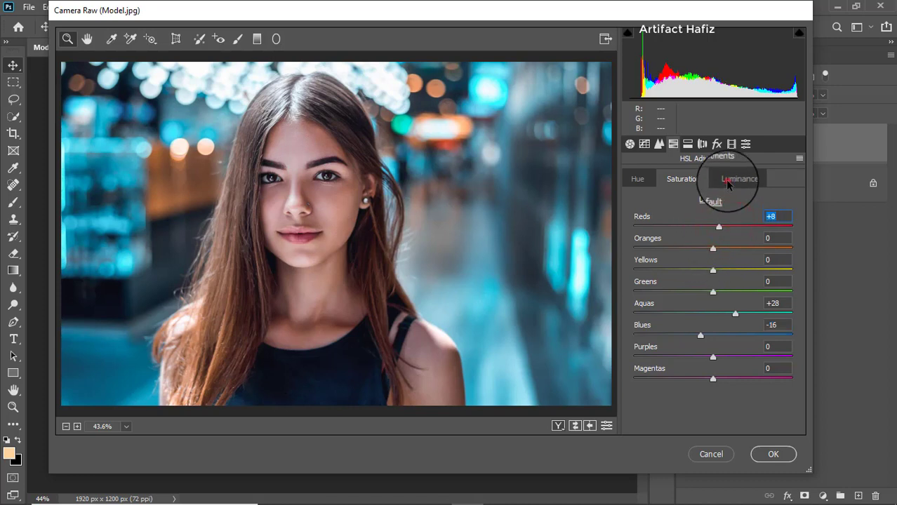
Set HSL luminance Aquas -13, Blues -8 and hue Aquas +9, Blues -24.
{"action": "left_click", "coordinate": [727, 181]}
{"action": "mouse_move", "coordinate": [713, 313]}
{"action": "left_mouse_down"}
{"action": "mouse_move", "coordinate": [702, 313]}
{"action": "mouse_move", "coordinate": [705, 340]}
{"action": "left_mouse_up"}
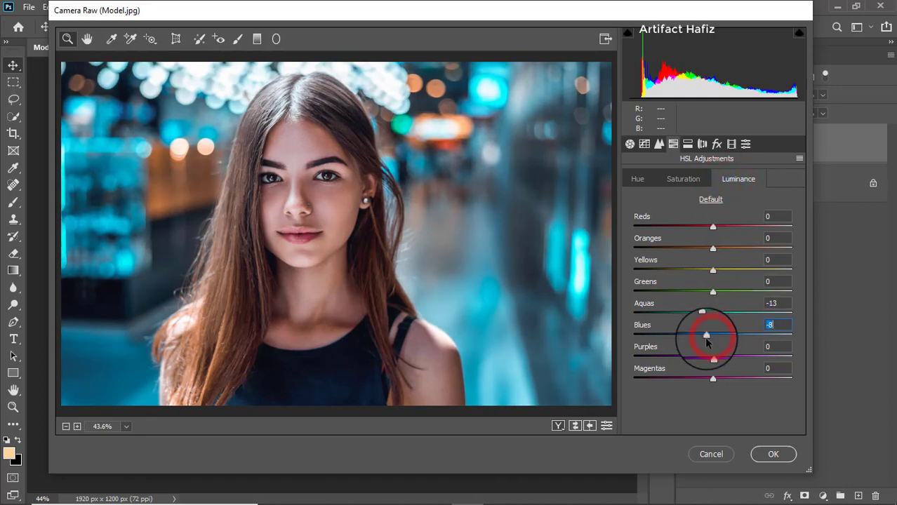
{"action": "left_click", "coordinate": [637, 179]}
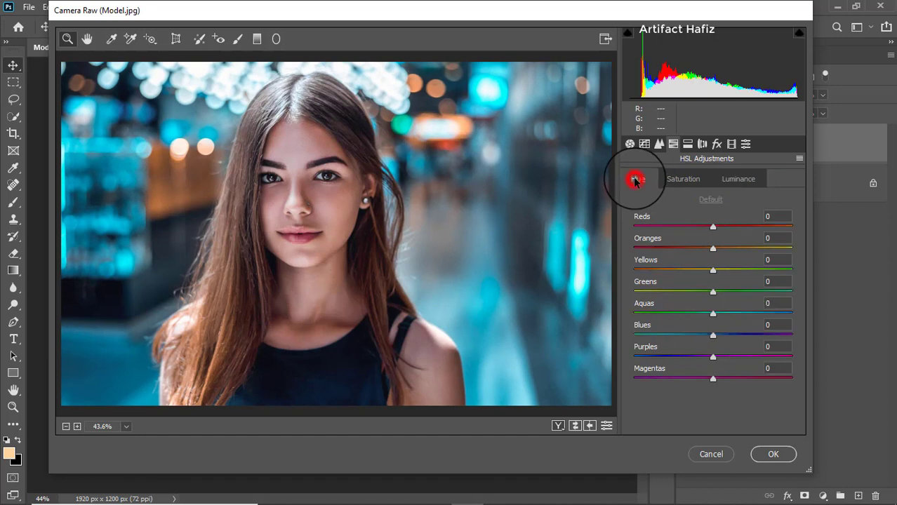
{"action": "mouse_move", "coordinate": [713, 313]}
{"action": "left_mouse_down"}
{"action": "mouse_move", "coordinate": [690, 321]}
{"action": "mouse_move", "coordinate": [720, 312]}
{"action": "mouse_move", "coordinate": [694, 335]}
{"action": "left_mouse_up"}
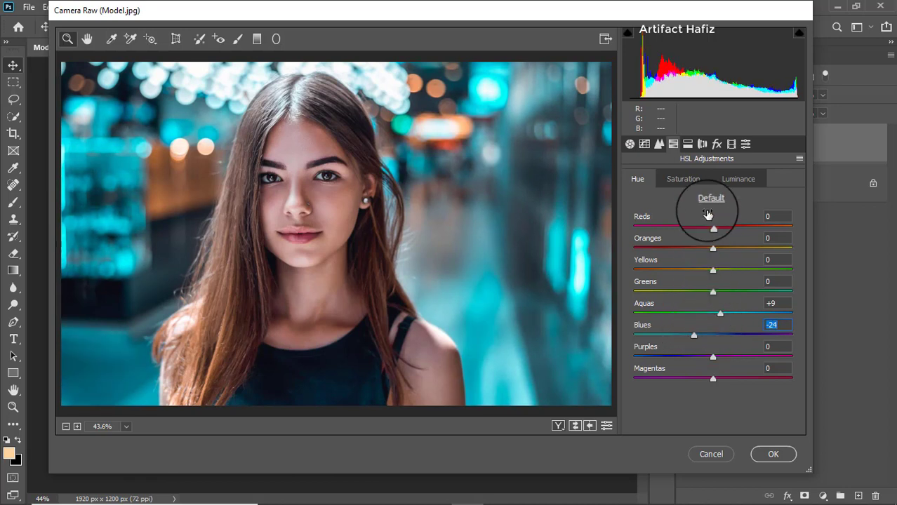
{"action": "left_click", "coordinate": [687, 144]}
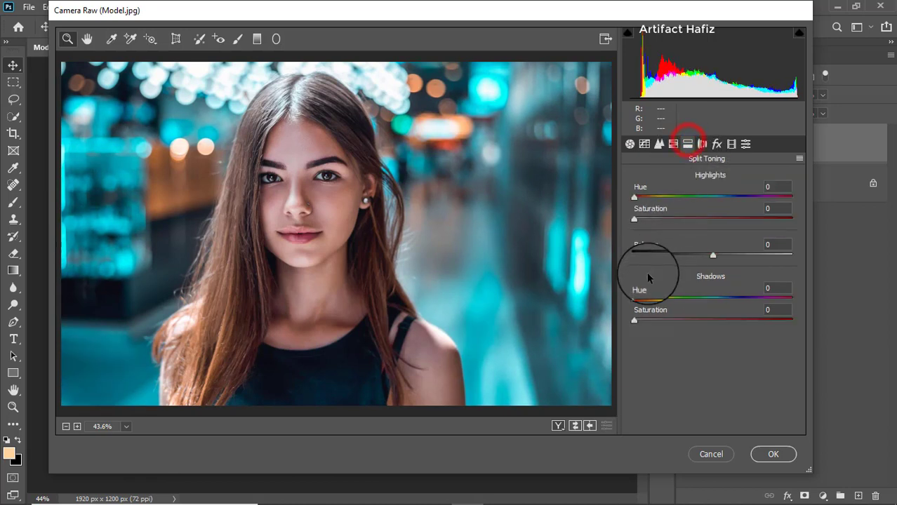
Tint highlights to hue 63, saturation 5 and shadows to hue 246, saturation 10.
{"action": "mouse_move", "coordinate": [634, 219]}
{"action": "left_mouse_down"}
{"action": "mouse_move", "coordinate": [662, 219]}
{"action": "mouse_move", "coordinate": [643, 198]}
{"action": "mouse_move", "coordinate": [662, 200]}
{"action": "mouse_move", "coordinate": [640, 221]}
{"action": "left_mouse_up"}
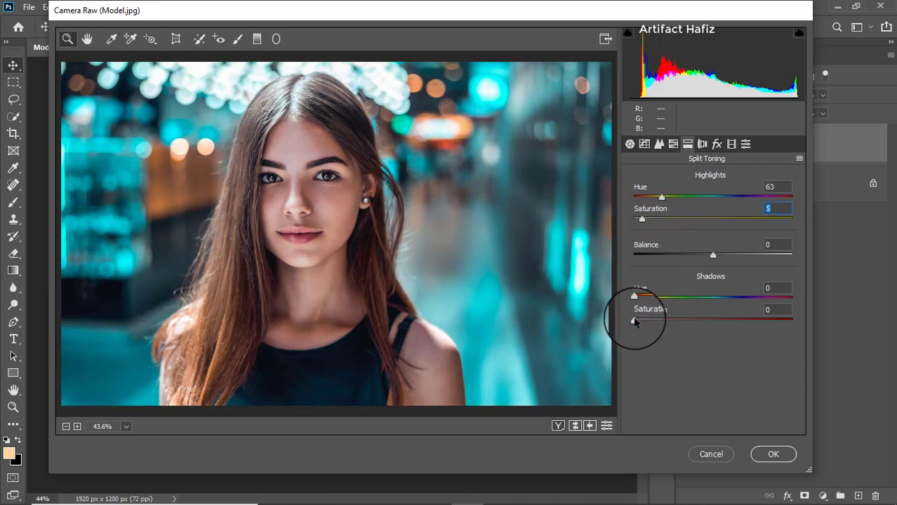
{"action": "left_click_drag", "start_coordinate": [634, 321], "coordinate": [717, 321]}
{"action": "mouse_move", "coordinate": [634, 296]}
{"action": "left_mouse_down"}
{"action": "mouse_move", "coordinate": [743, 299]}
{"action": "mouse_move", "coordinate": [711, 325]}
{"action": "mouse_move", "coordinate": [649, 321]}
{"action": "left_mouse_up"}
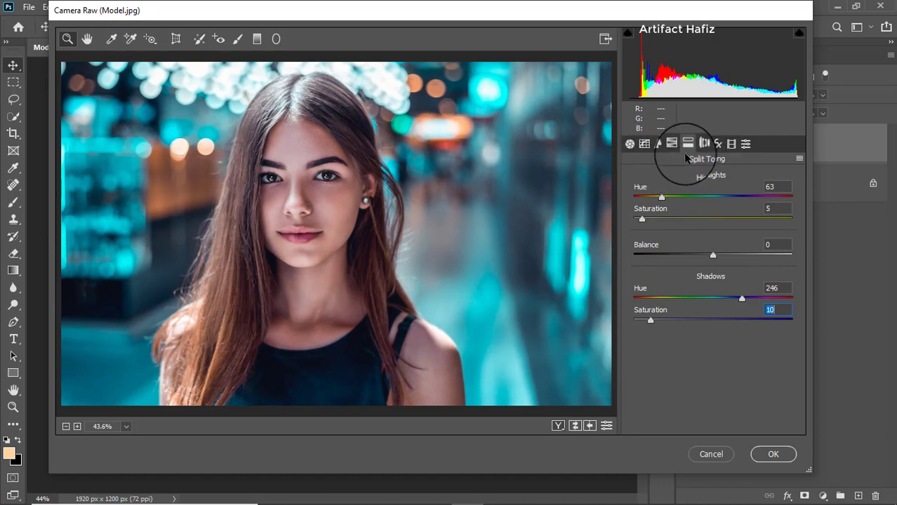
Set calibration Red Hue -8, Green Hue +4, Blue Hue -3, Blue Saturation -6, then apply Camera Raw.
{"action": "left_click", "coordinate": [730, 144]}
{"action": "left_click_drag", "start_coordinate": [713, 270], "coordinate": [704, 272]}
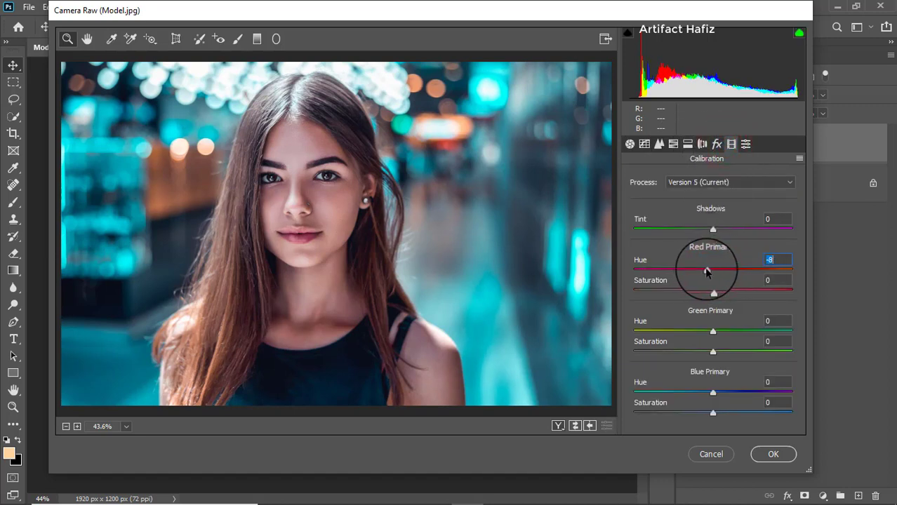
{"action": "left_click_drag", "start_coordinate": [713, 331], "coordinate": [716, 333]}
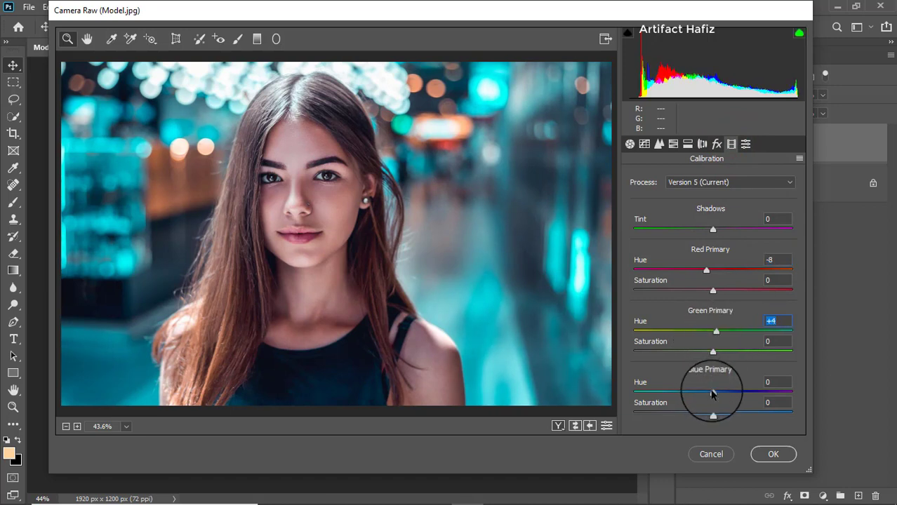
{"action": "left_click_drag", "start_coordinate": [712, 395], "coordinate": [708, 414]}
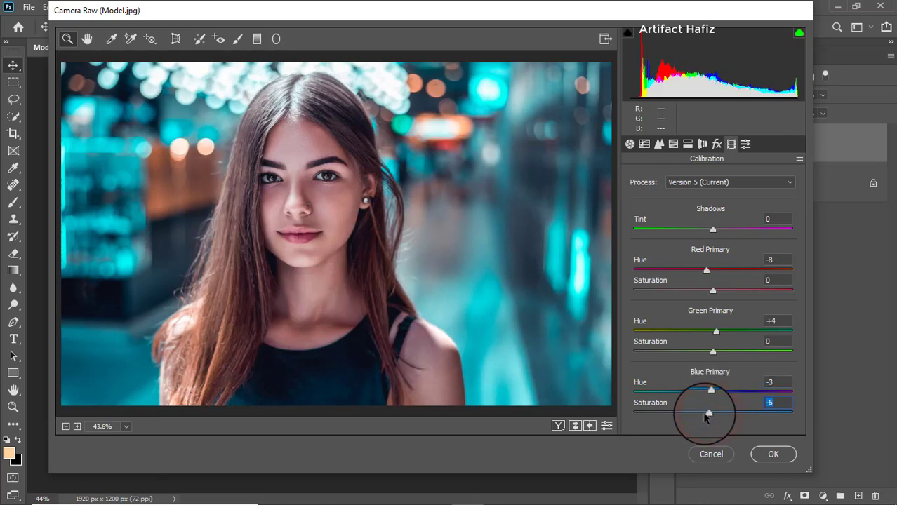
{"action": "left_click", "coordinate": [767, 456]}
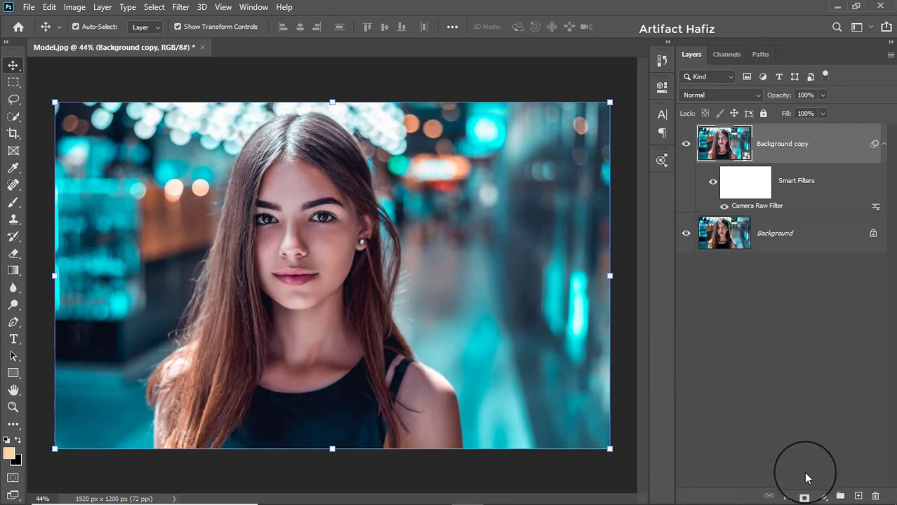
Add a Curves adjustment layer with its midpoint pulled up to brighten the image.
{"action": "left_click", "coordinate": [822, 496]}
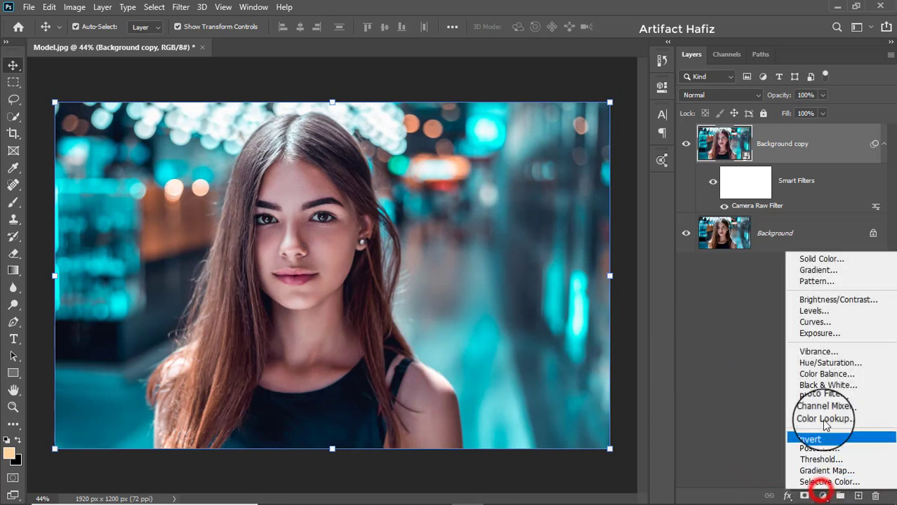
{"action": "left_click", "coordinate": [830, 324]}
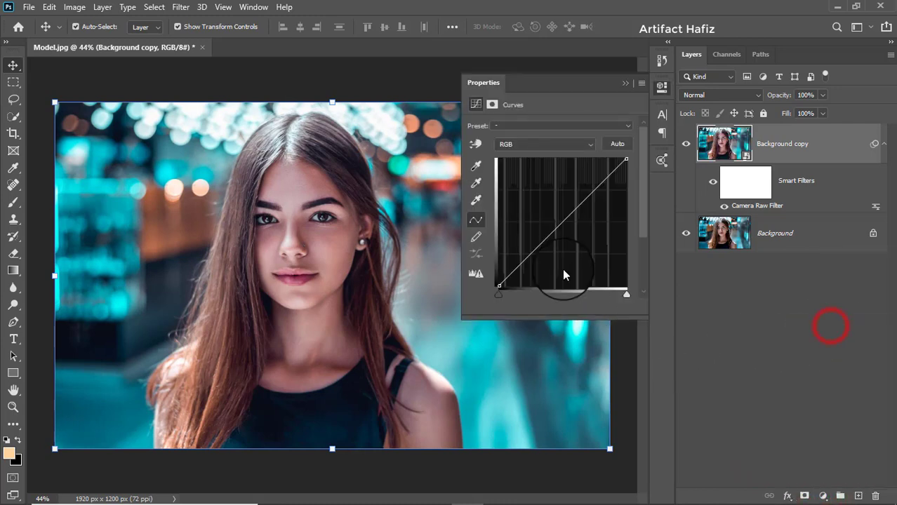
{"action": "left_click", "coordinate": [581, 201]}
{"action": "left_click_drag", "start_coordinate": [580, 202], "coordinate": [559, 174]}
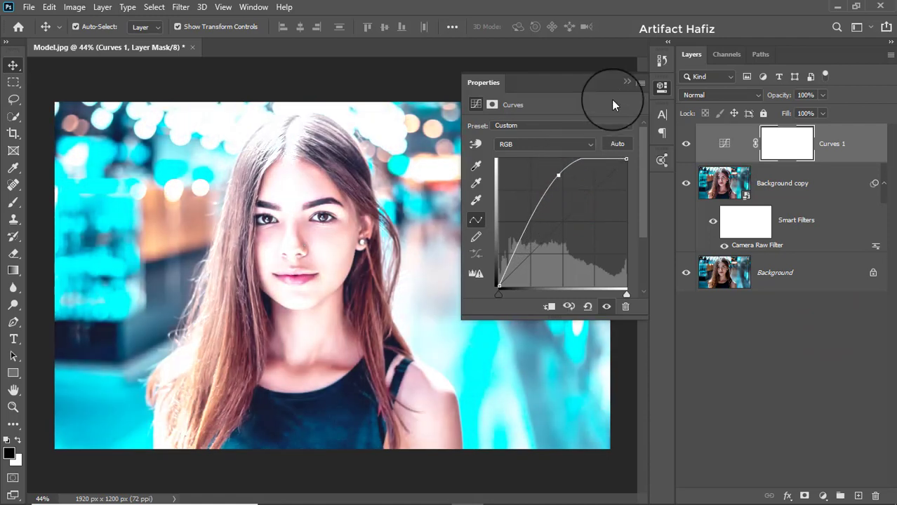
{"action": "left_click", "coordinate": [623, 83]}
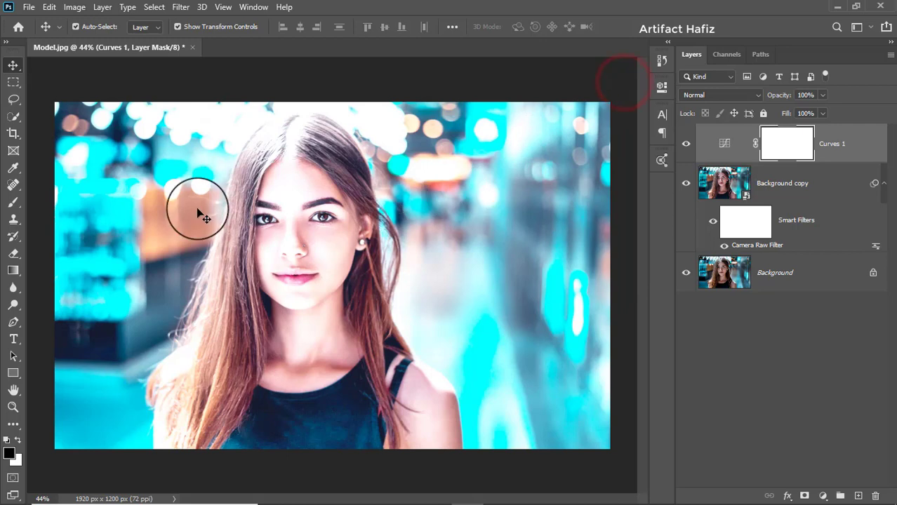
Select the Curves 1 layer mask and invert it to black with Ctrl+I.
{"action": "scroll", "coordinate": [176, 206], "scroll_direction": "up", "scroll_amount": 2}
{"action": "scroll", "coordinate": [360, 226], "scroll_direction": "up", "scroll_amount": 2}
{"action": "scroll", "coordinate": [365, 221], "scroll_direction": "up", "scroll_amount": 2}
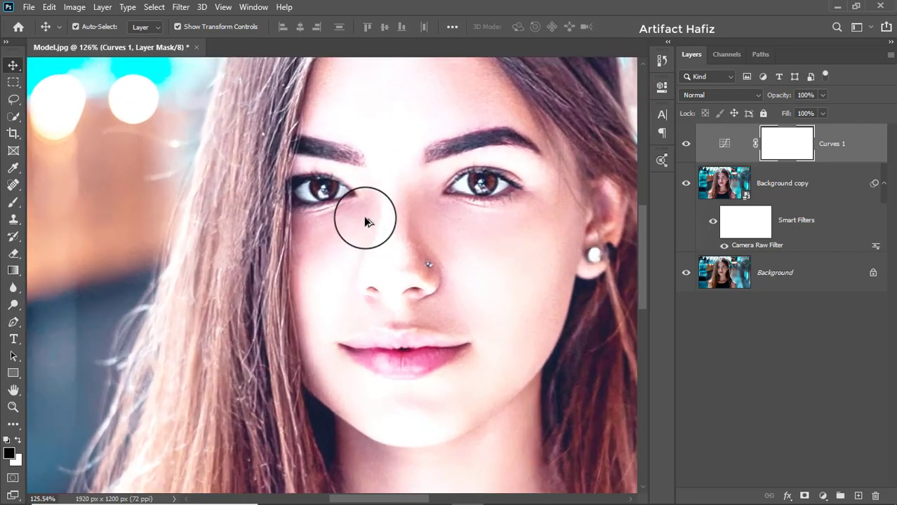
{"action": "scroll", "coordinate": [380, 216], "scroll_direction": "right", "scroll_amount": 2}
{"action": "scroll", "coordinate": [310, 220], "scroll_direction": "down", "scroll_amount": 2}
{"action": "key", "text": "b"}
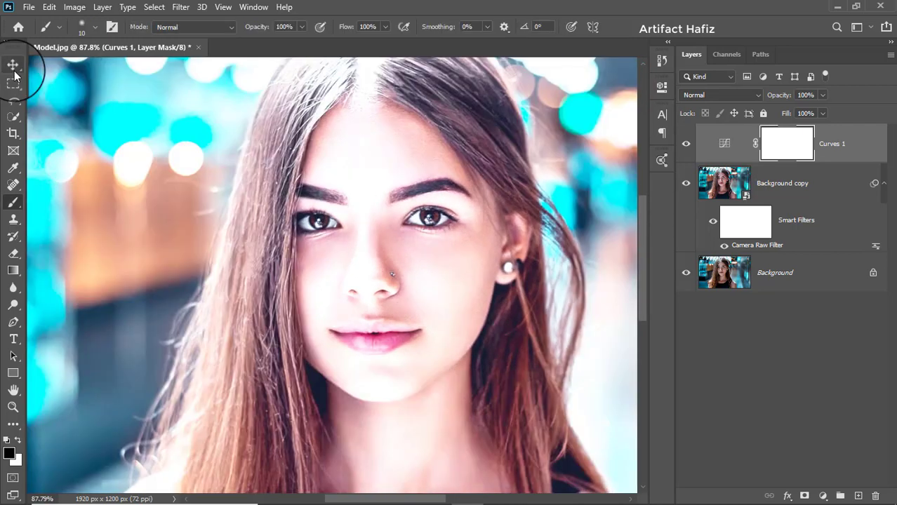
{"action": "left_click", "coordinate": [13, 66]}
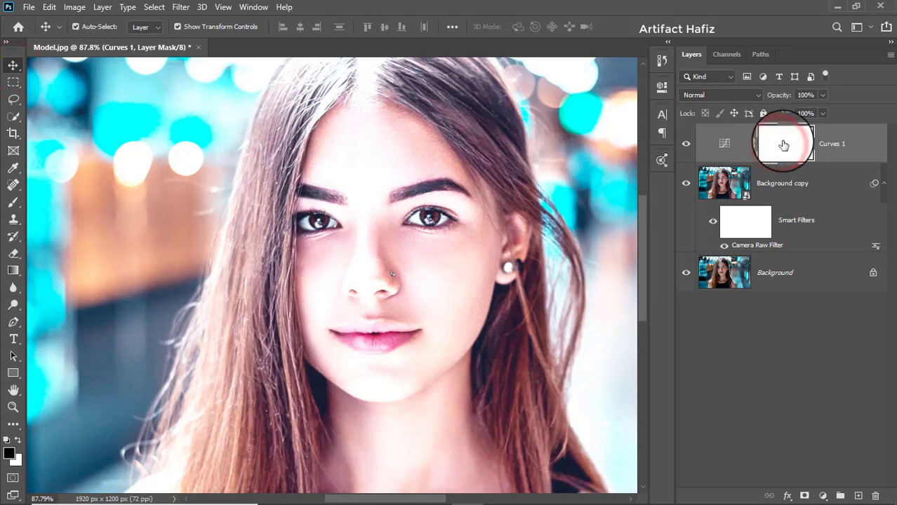
{"action": "key", "text": "ctrl+i"}
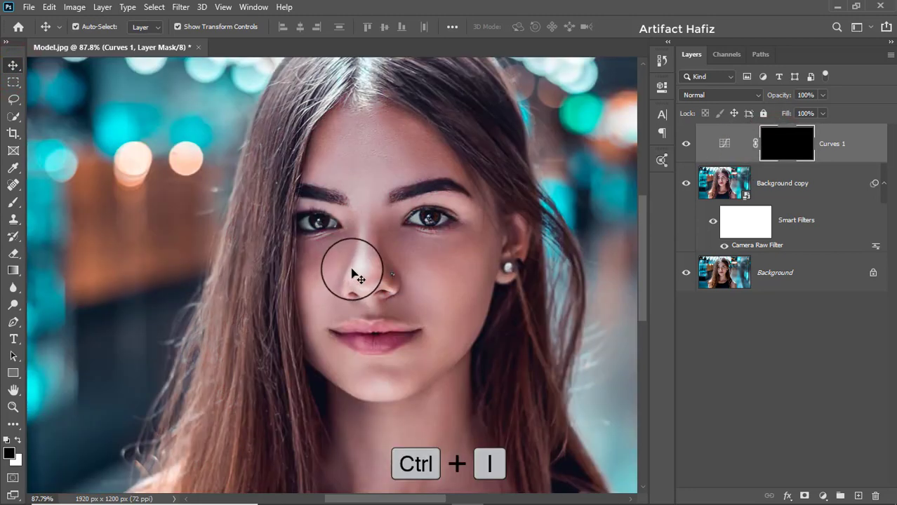
Set up a white soft round brush at 15% opacity.
{"action": "left_click", "coordinate": [12, 203]}
{"action": "left_click", "coordinate": [17, 439]}
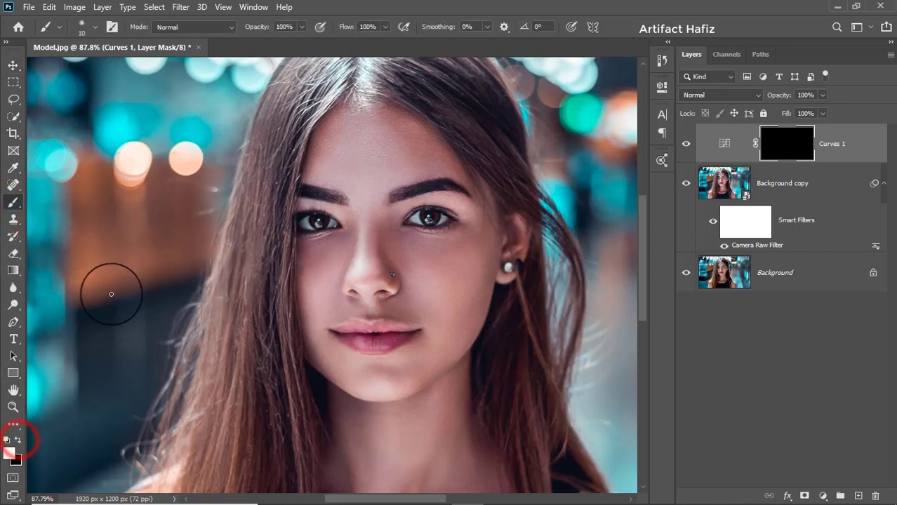
{"action": "left_click", "coordinate": [97, 27]}
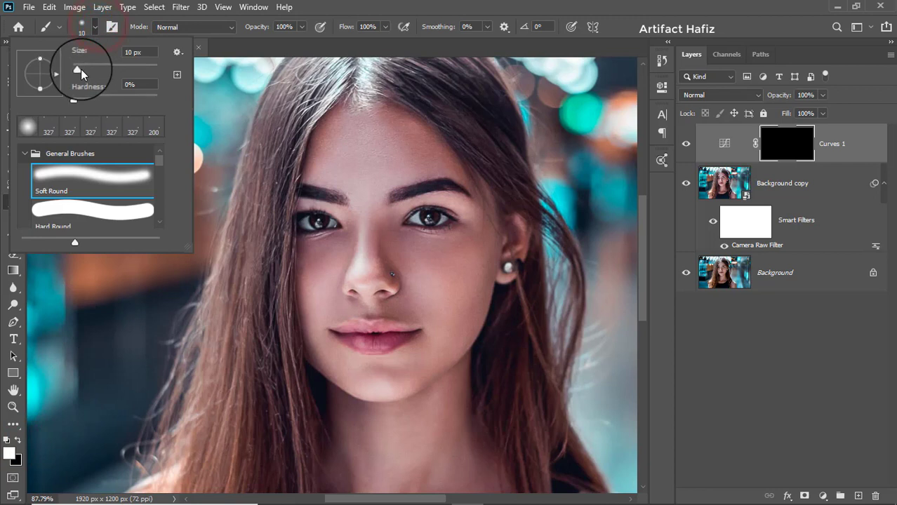
{"action": "left_click", "coordinate": [60, 184]}
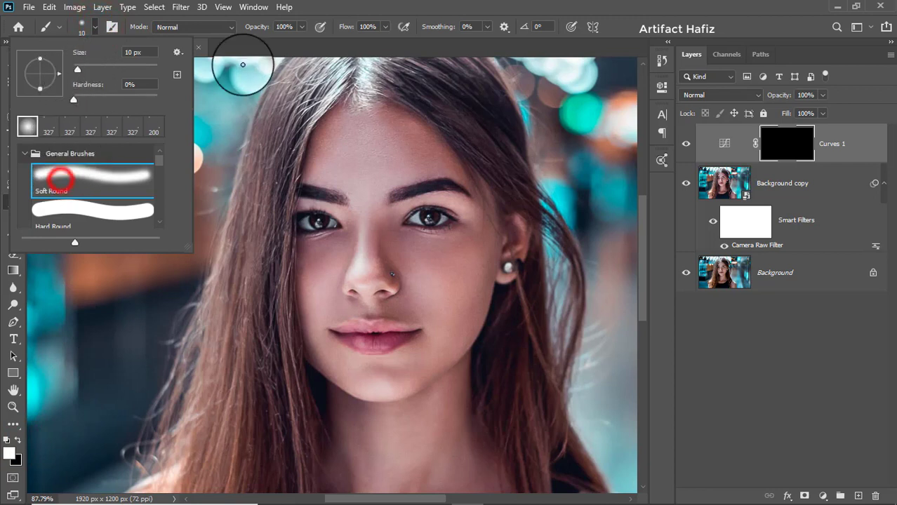
{"action": "mouse_move", "coordinate": [302, 27]}
{"action": "left_mouse_down"}
{"action": "mouse_move", "coordinate": [280, 45]}
{"action": "mouse_move", "coordinate": [250, 40]}
{"action": "left_mouse_up"}
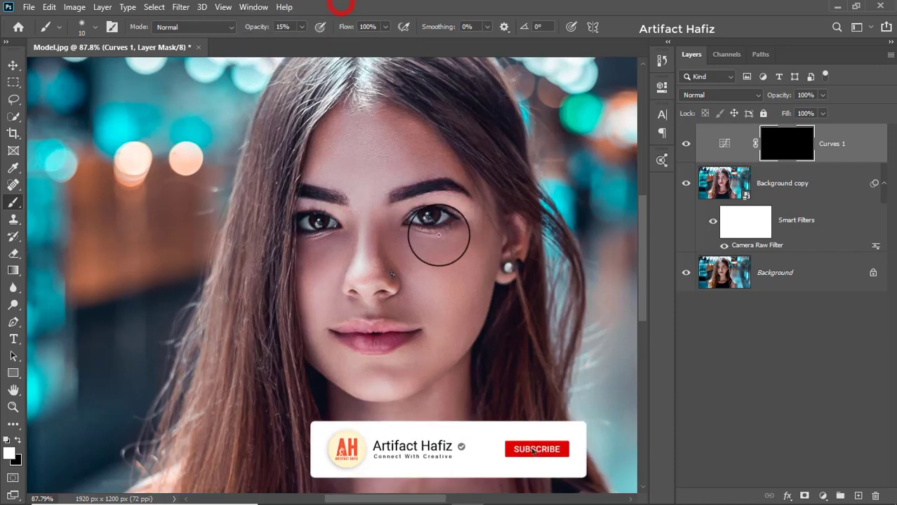
{"action": "scroll", "coordinate": [436, 210], "scroll_direction": "up", "scroll_amount": 3}
{"action": "scroll", "coordinate": [433, 205], "scroll_direction": "up", "scroll_amount": 2}
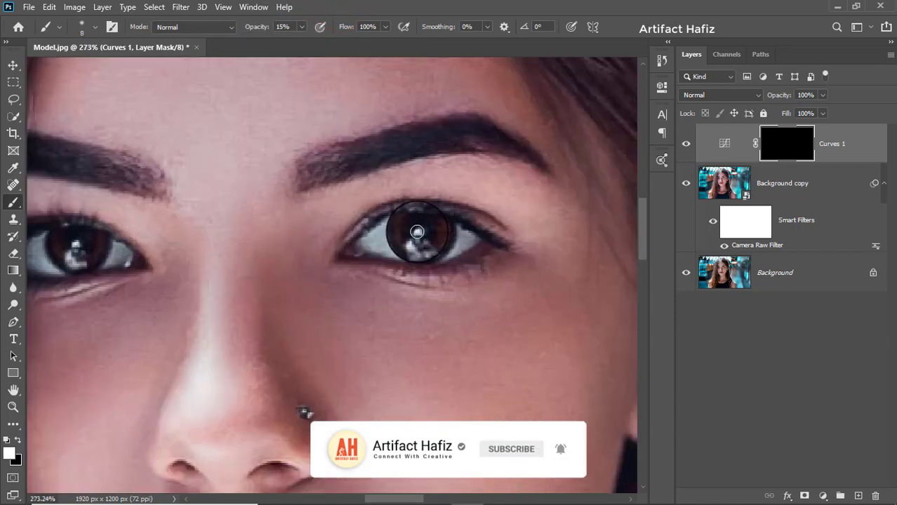
Paint white into the Curves 1 mask over both irises, toning the right one back with black.
{"action": "left_click", "coordinate": [417, 232]}
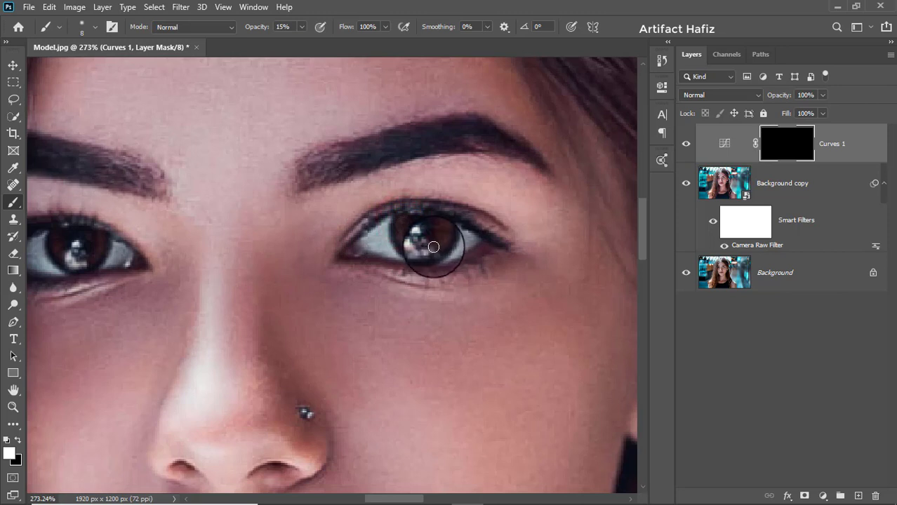
{"action": "mouse_move", "coordinate": [430, 248]}
{"action": "left_mouse_down"}
{"action": "mouse_move", "coordinate": [406, 245]}
{"action": "mouse_move", "coordinate": [437, 234]}
{"action": "mouse_move", "coordinate": [408, 223]}
{"action": "mouse_move", "coordinate": [434, 236]}
{"action": "left_mouse_up"}
{"action": "left_click_drag", "start_coordinate": [167, 261], "coordinate": [330, 270]}
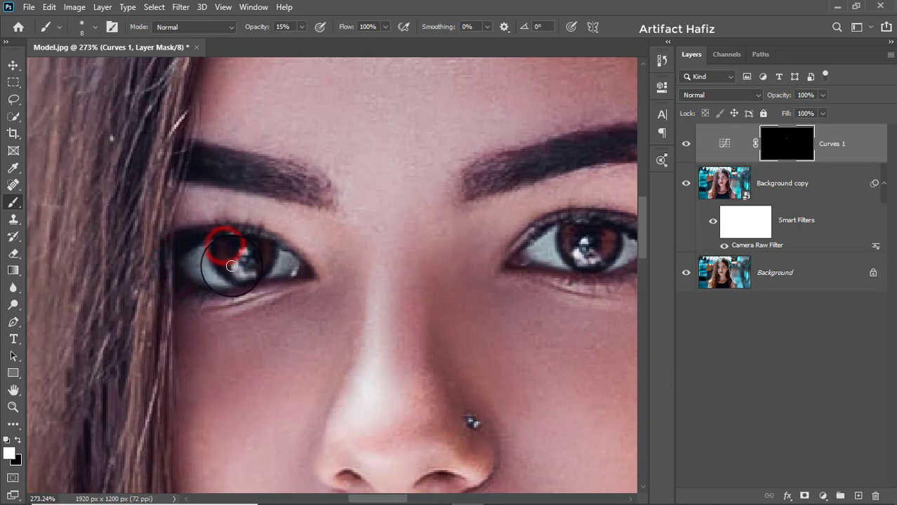
{"action": "mouse_move", "coordinate": [224, 250]}
{"action": "left_mouse_down"}
{"action": "mouse_move", "coordinate": [266, 253]}
{"action": "mouse_move", "coordinate": [223, 249]}
{"action": "mouse_move", "coordinate": [259, 254]}
{"action": "mouse_move", "coordinate": [233, 266]}
{"action": "mouse_move", "coordinate": [288, 261]}
{"action": "mouse_move", "coordinate": [151, 275]}
{"action": "left_mouse_up"}
{"action": "left_click_drag", "start_coordinate": [367, 278], "coordinate": [449, 265]}
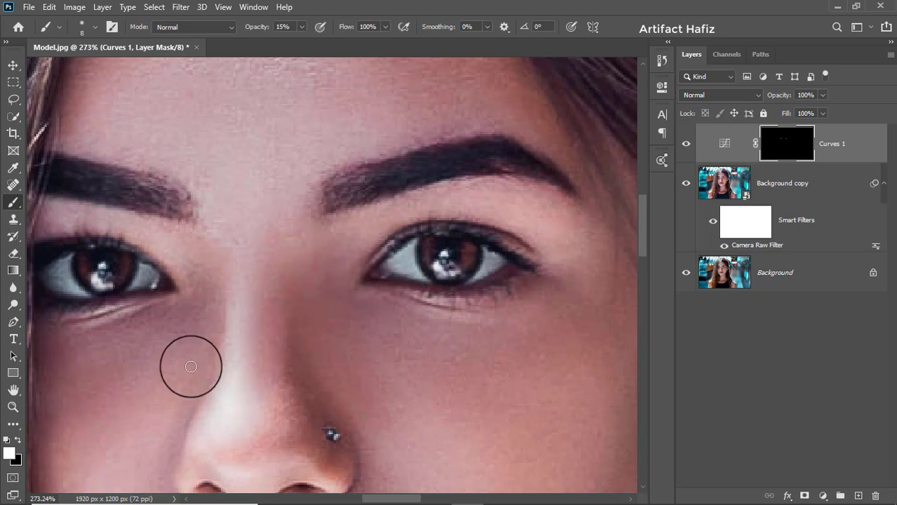
{"action": "left_click", "coordinate": [18, 441]}
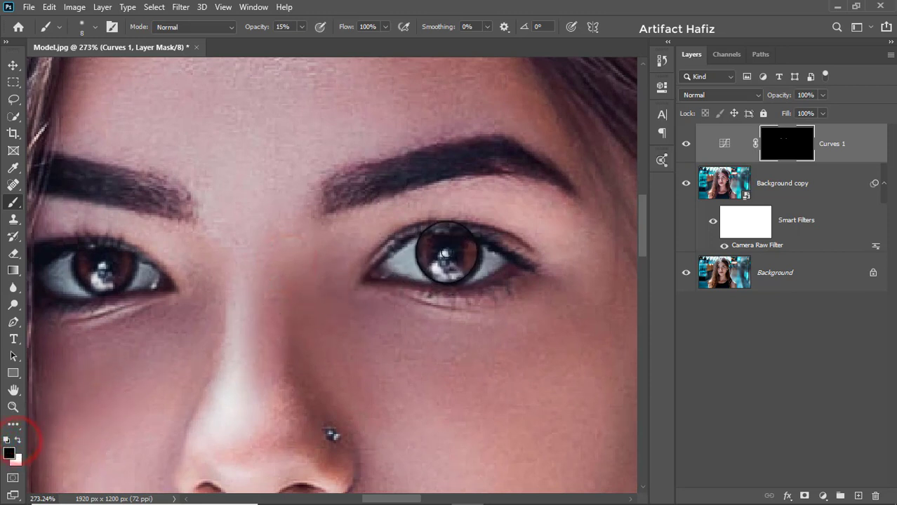
{"action": "mouse_move", "coordinate": [455, 249]}
{"action": "left_mouse_down"}
{"action": "mouse_move", "coordinate": [454, 262]}
{"action": "mouse_move", "coordinate": [456, 252]}
{"action": "left_mouse_up"}
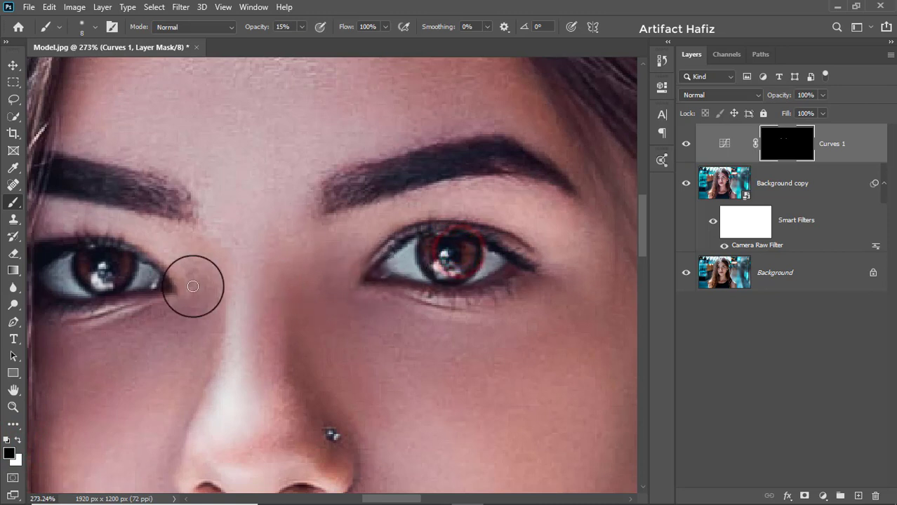
{"action": "left_click", "coordinate": [17, 440]}
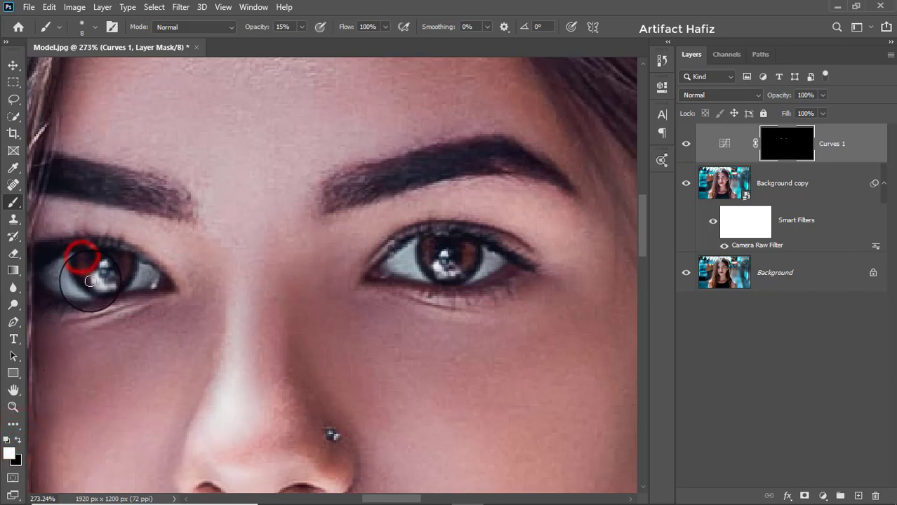
{"action": "left_click_drag", "start_coordinate": [81, 261], "coordinate": [124, 262]}
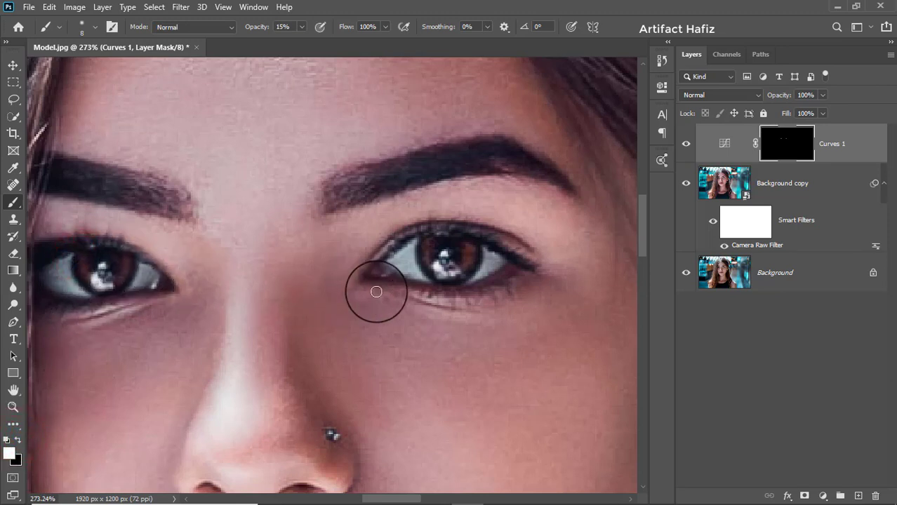
{"action": "left_click_drag", "start_coordinate": [430, 248], "coordinate": [466, 252]}
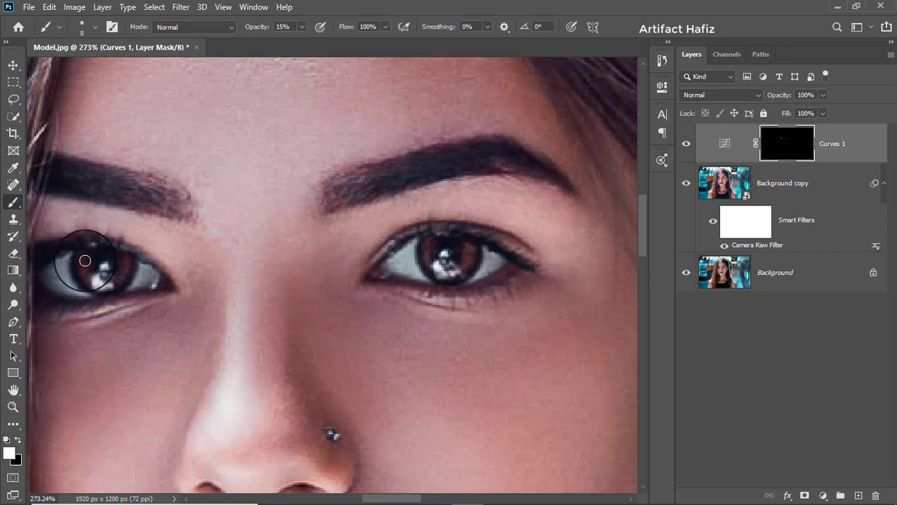
{"action": "left_click_drag", "start_coordinate": [85, 259], "coordinate": [132, 258]}
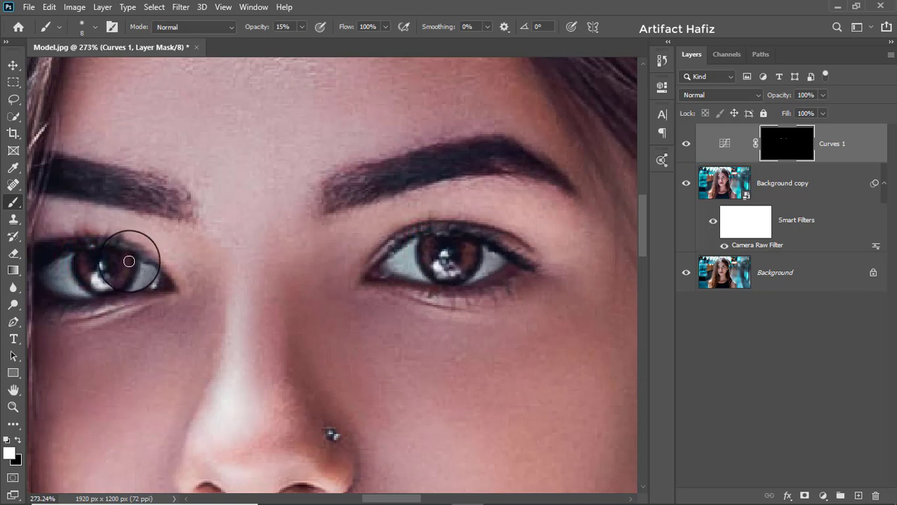
Toggle Curves 1 visibility to compare the irises before and after.
{"action": "left_click", "coordinate": [688, 143]}
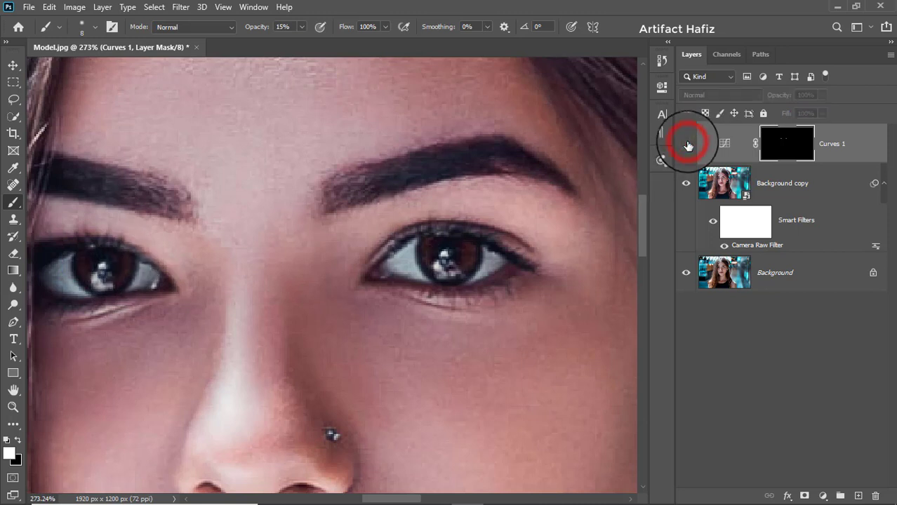
{"action": "left_click", "coordinate": [688, 144]}
{"action": "left_click", "coordinate": [688, 144]}
{"action": "left_click", "coordinate": [688, 144]}
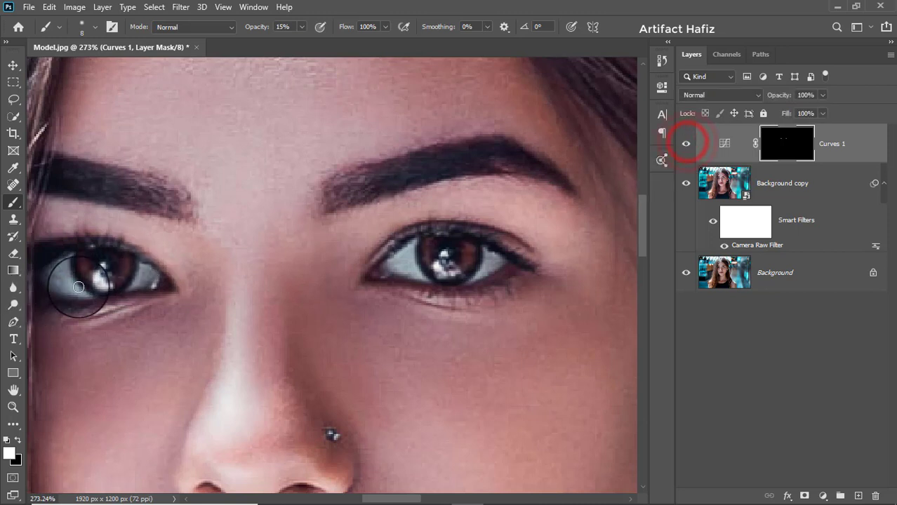
Zoom in on the left eye and add another brightening stroke to its iris.
{"action": "scroll", "coordinate": [138, 274], "scroll_direction": "up", "scroll_amount": 1}
{"action": "scroll", "coordinate": [139, 273], "scroll_direction": "up", "scroll_amount": 1}
{"action": "mouse_move", "coordinate": [138, 274]}
{"action": "left_mouse_down"}
{"action": "mouse_move", "coordinate": [163, 266]}
{"action": "mouse_move", "coordinate": [156, 259]}
{"action": "mouse_move", "coordinate": [205, 252]}
{"action": "mouse_move", "coordinate": [160, 261]}
{"action": "left_mouse_up"}
Zoom out to the whole portrait with Curves 1 visible again.
{"action": "scroll", "coordinate": [196, 279], "scroll_direction": "down", "scroll_amount": 2}
{"action": "scroll", "coordinate": [210, 274], "scroll_direction": "down", "scroll_amount": 1}
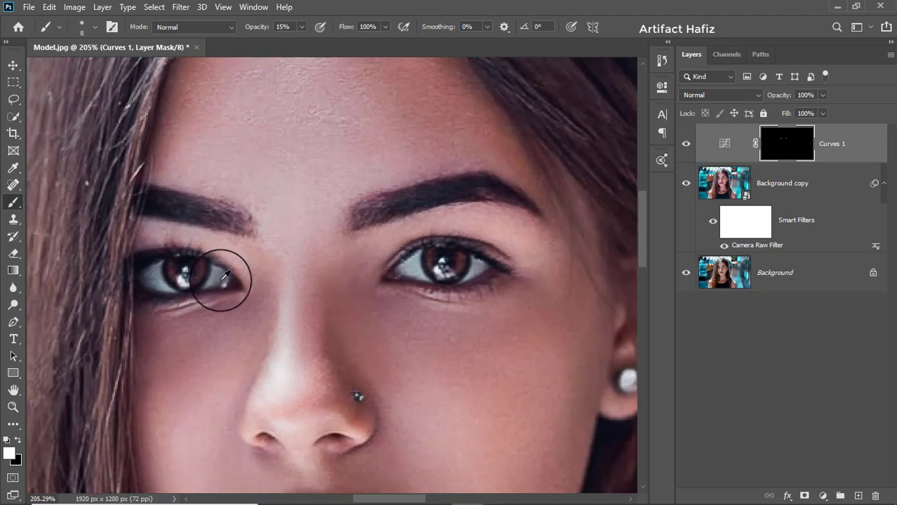
{"action": "scroll", "coordinate": [232, 274], "scroll_direction": "down", "scroll_amount": 1}
{"action": "scroll", "coordinate": [249, 277], "scroll_direction": "down", "scroll_amount": 1}
{"action": "scroll", "coordinate": [260, 275], "scroll_direction": "down", "scroll_amount": 1}
{"action": "scroll", "coordinate": [260, 276], "scroll_direction": "down", "scroll_amount": 1}
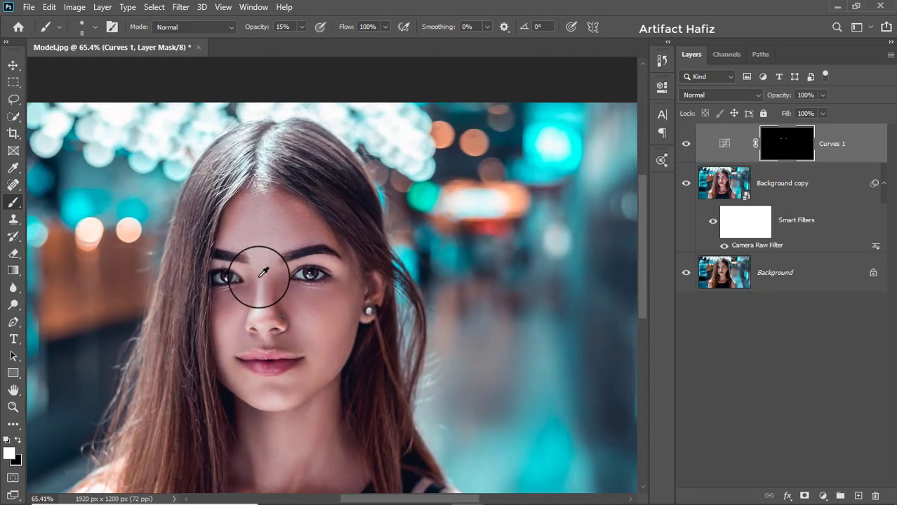
{"action": "scroll", "coordinate": [263, 266], "scroll_direction": "down", "scroll_amount": 1}
{"action": "left_click_drag", "start_coordinate": [273, 273], "coordinate": [344, 259]}
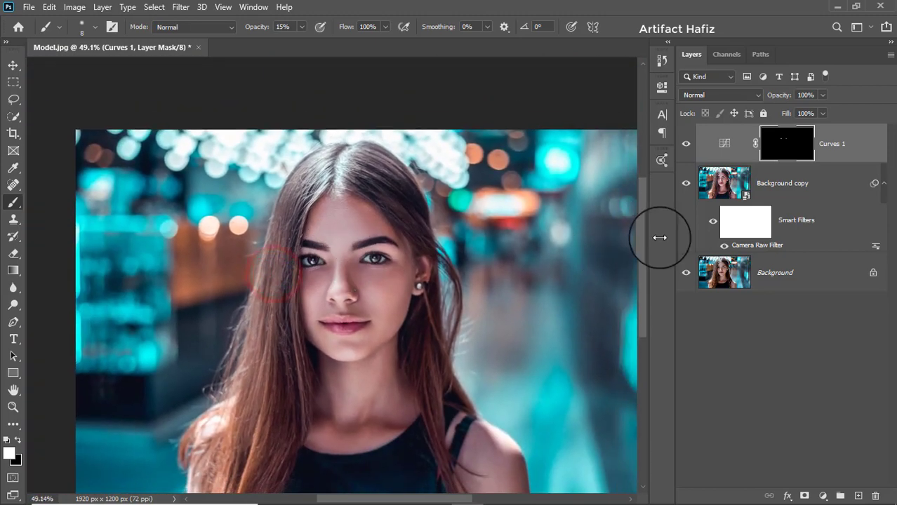
{"action": "left_click", "coordinate": [687, 149]}
{"action": "scroll", "coordinate": [410, 295], "scroll_direction": "down", "scroll_amount": 1}
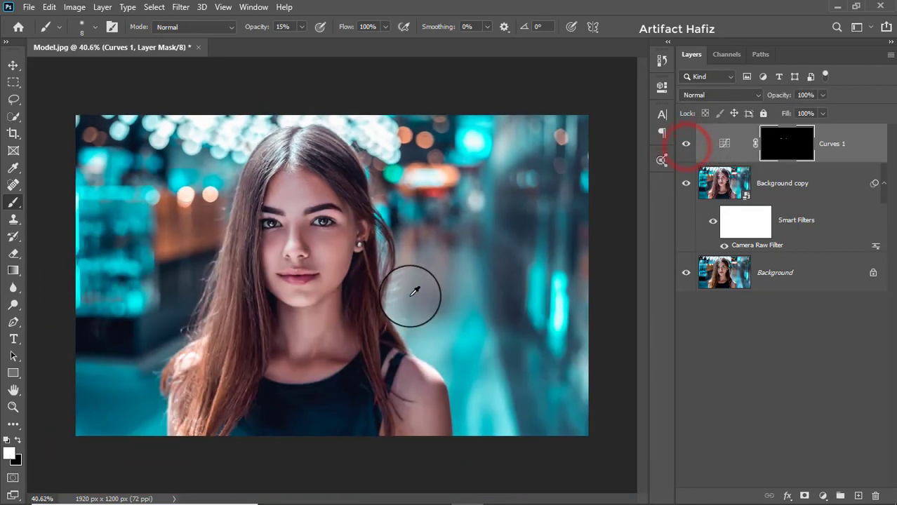
Add a HorrorBlue.3DL Color Lookup layer at 20% opacity with an inverted, black mask.
{"action": "left_click", "coordinate": [822, 495]}
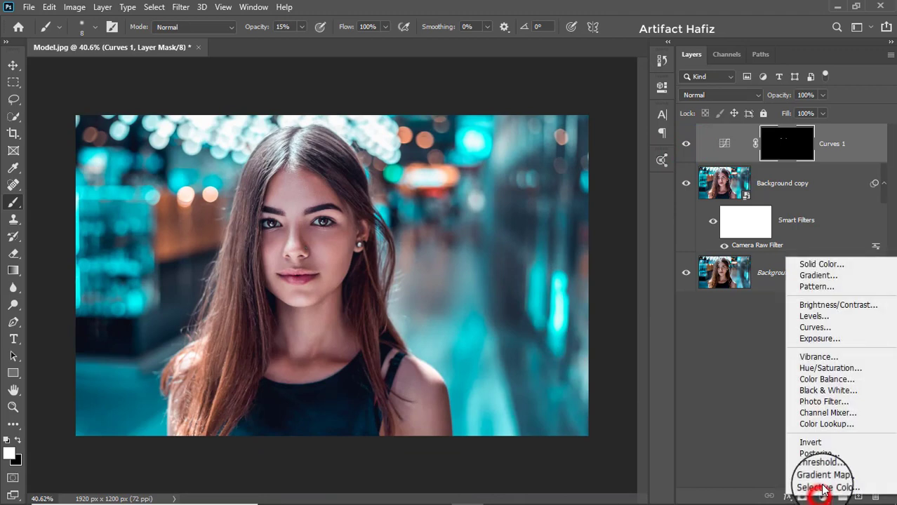
{"action": "left_click", "coordinate": [828, 426]}
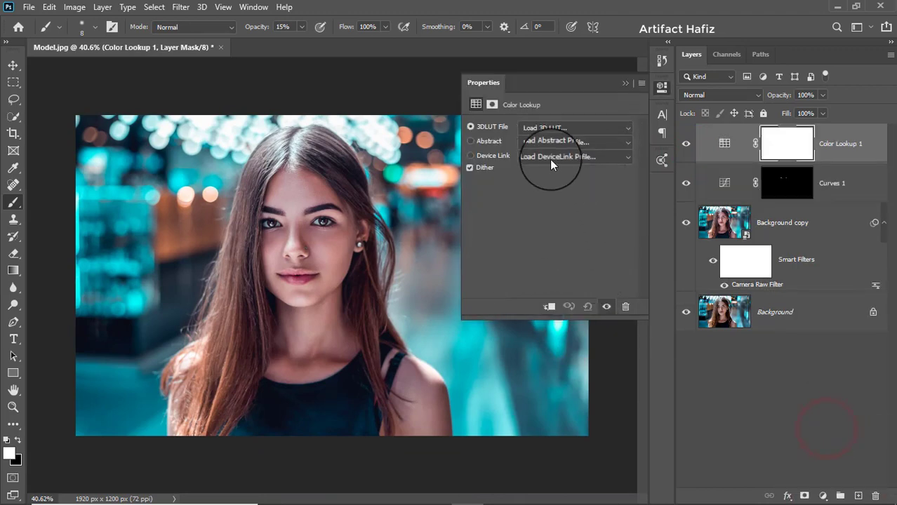
{"action": "left_click", "coordinate": [550, 130]}
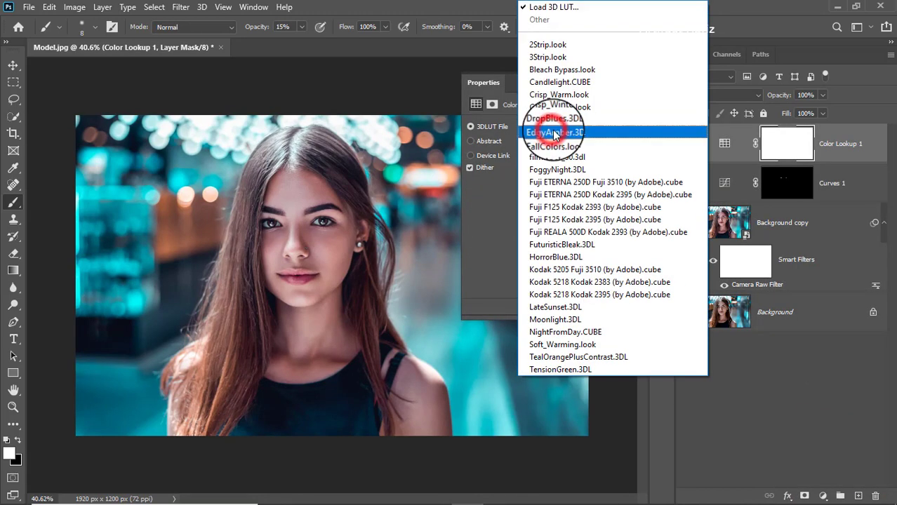
{"action": "left_click", "coordinate": [559, 257]}
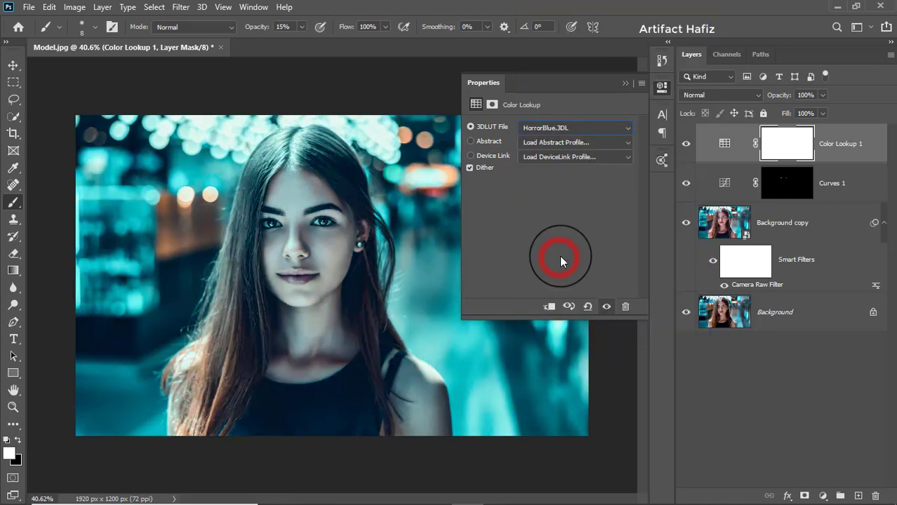
{"action": "left_click", "coordinate": [623, 83]}
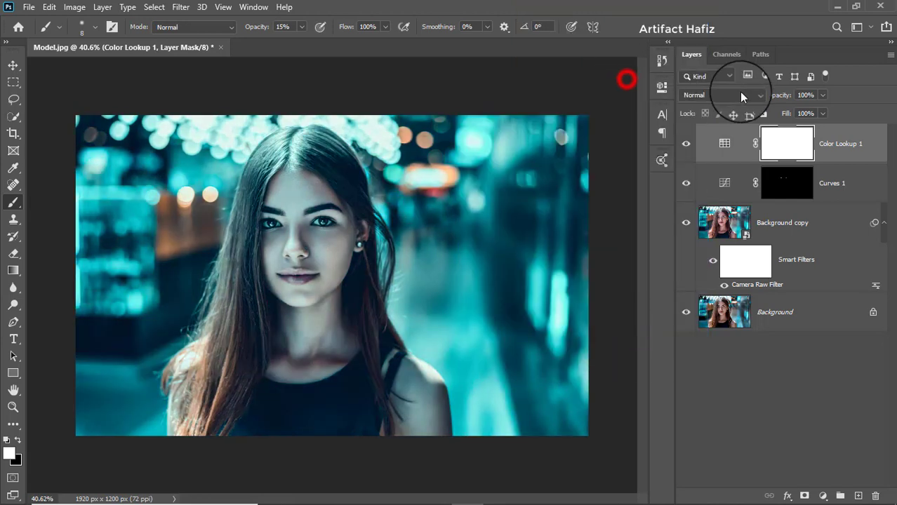
{"action": "left_click_drag", "start_coordinate": [789, 112], "coordinate": [774, 117]}
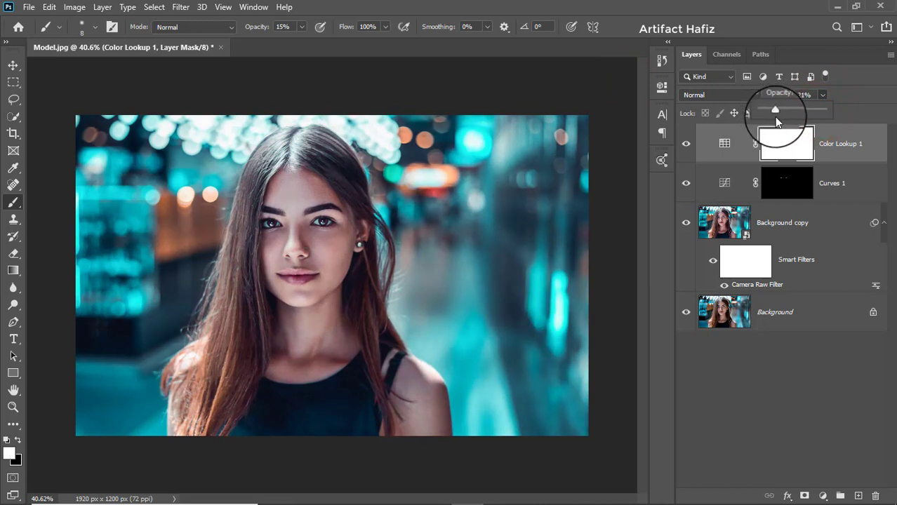
{"action": "key", "text": "ctrl+i"}
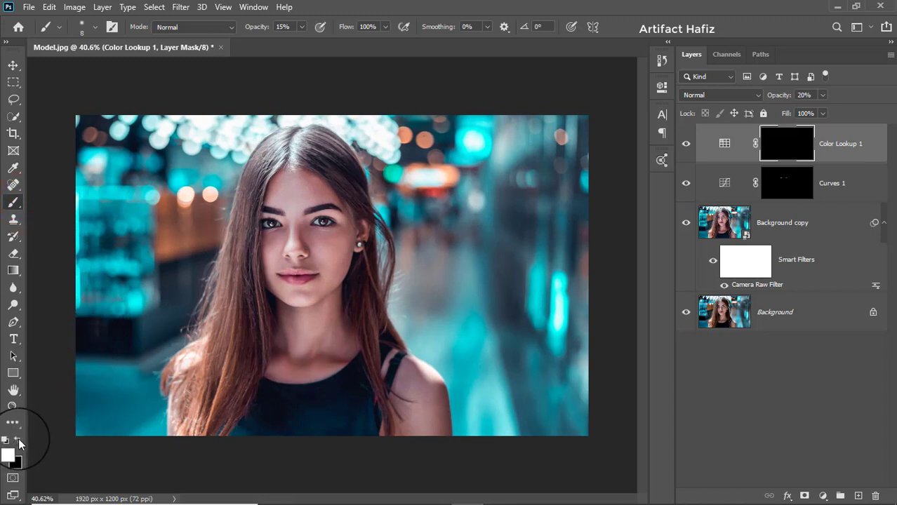
With an enlarged full-strength brush, paint the teal grade into the left background.
{"action": "key", "text": "bracketright"}
{"action": "key", "text": "bracketright"}
{"action": "key", "text": "bracketright"}
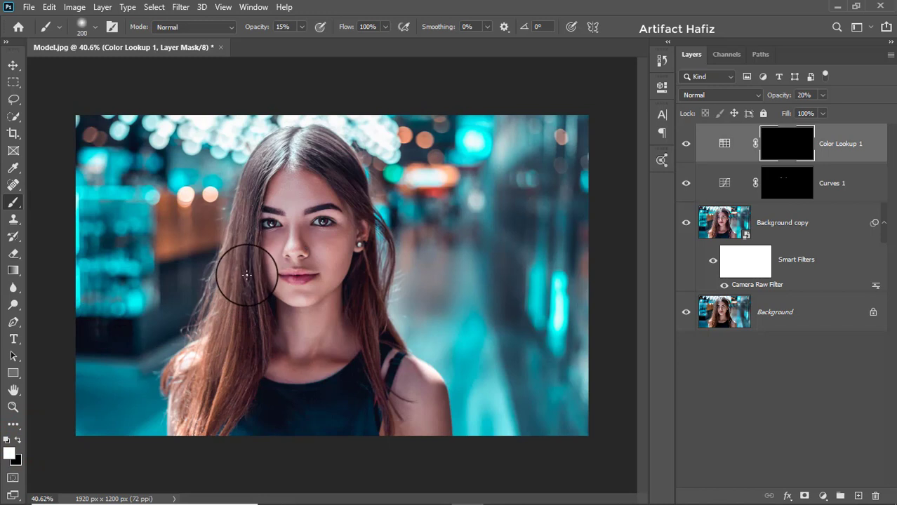
{"action": "key", "text": "bracketright"}
{"action": "key", "text": "bracketright"}
{"action": "key", "text": "bracketright"}
{"action": "key", "text": "bracketright"}
{"action": "key", "text": "bracketright"}
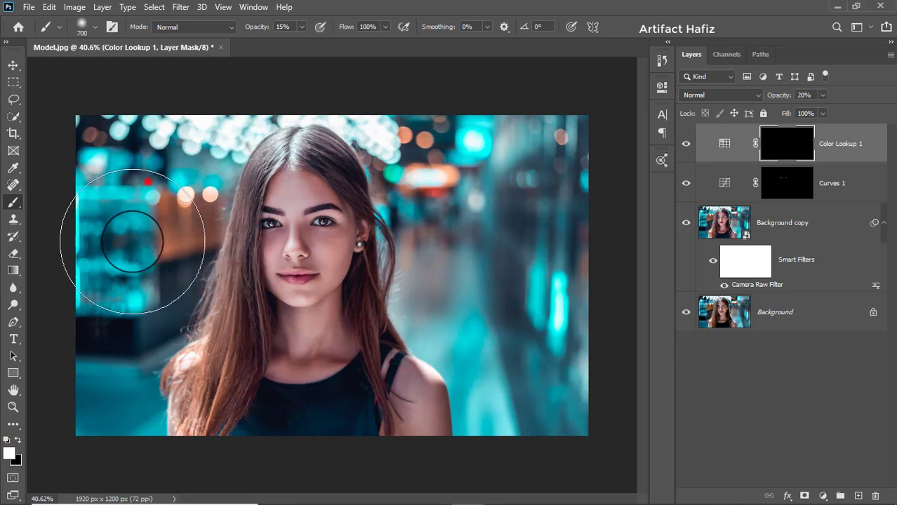
{"action": "left_click_drag", "start_coordinate": [132, 241], "coordinate": [136, 200]}
{"action": "key", "text": "bracketleft"}
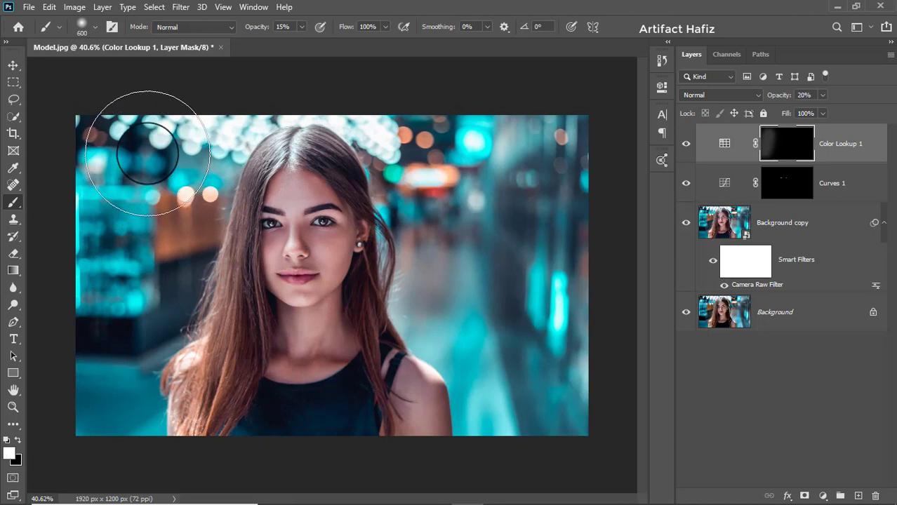
{"action": "left_click_drag", "start_coordinate": [304, 40], "coordinate": [362, 39]}
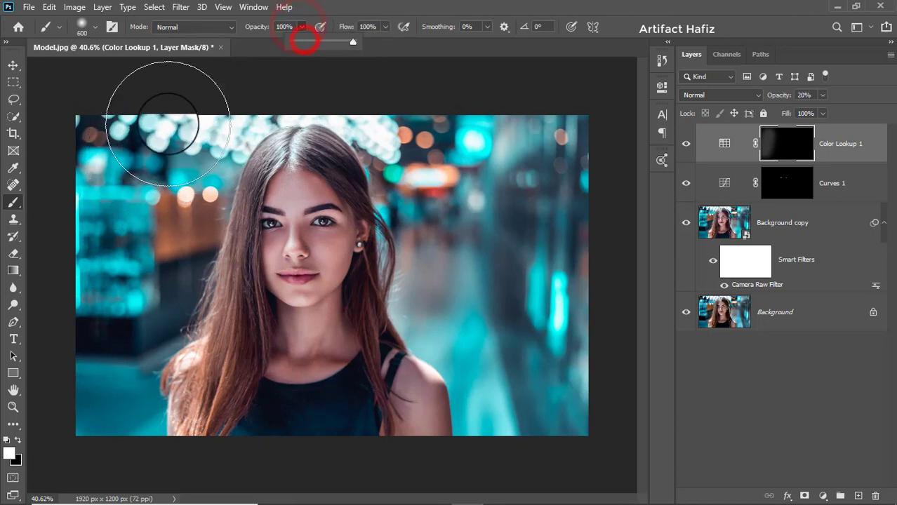
{"action": "left_click", "coordinate": [121, 155]}
{"action": "left_click_drag", "start_coordinate": [110, 288], "coordinate": [120, 330]}
With a smaller brush, reveal the grade across the right, lower-right and top background.
{"action": "key", "text": "bracketleft"}
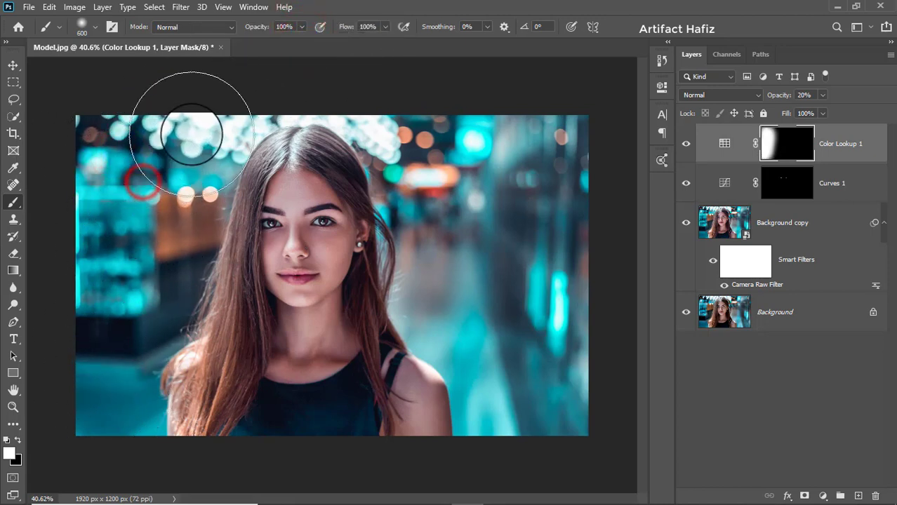
{"action": "key", "text": "bracketleft"}
{"action": "left_click_drag", "start_coordinate": [394, 139], "coordinate": [553, 408]}
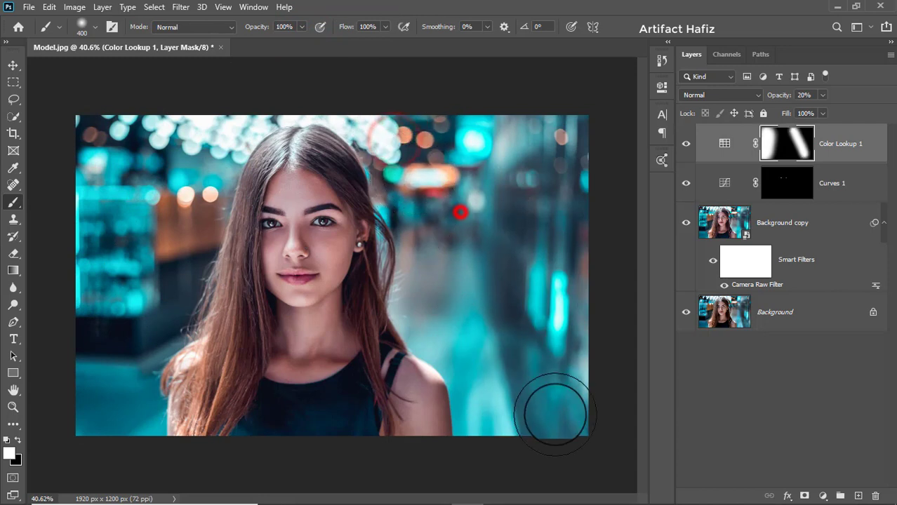
{"action": "left_click_drag", "start_coordinate": [520, 153], "coordinate": [531, 112]}
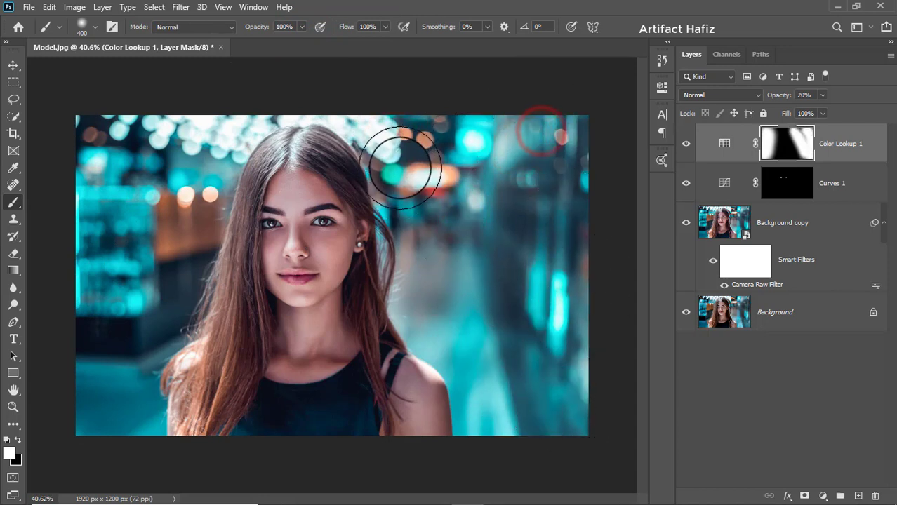
{"action": "mouse_move", "coordinate": [404, 164]}
{"action": "left_mouse_down"}
{"action": "mouse_move", "coordinate": [492, 425]}
{"action": "mouse_move", "coordinate": [510, 231]}
{"action": "mouse_move", "coordinate": [380, 111]}
{"action": "left_mouse_up"}
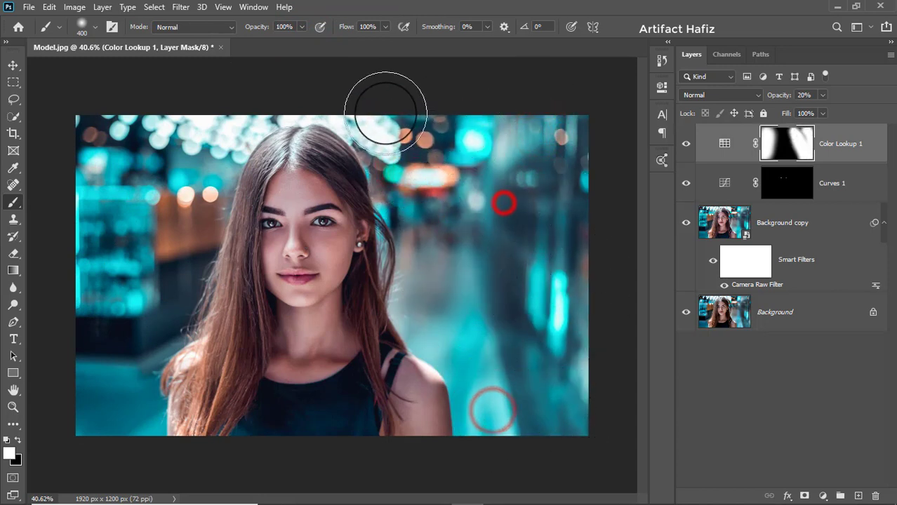
{"action": "left_click_drag", "start_coordinate": [297, 101], "coordinate": [366, 109]}
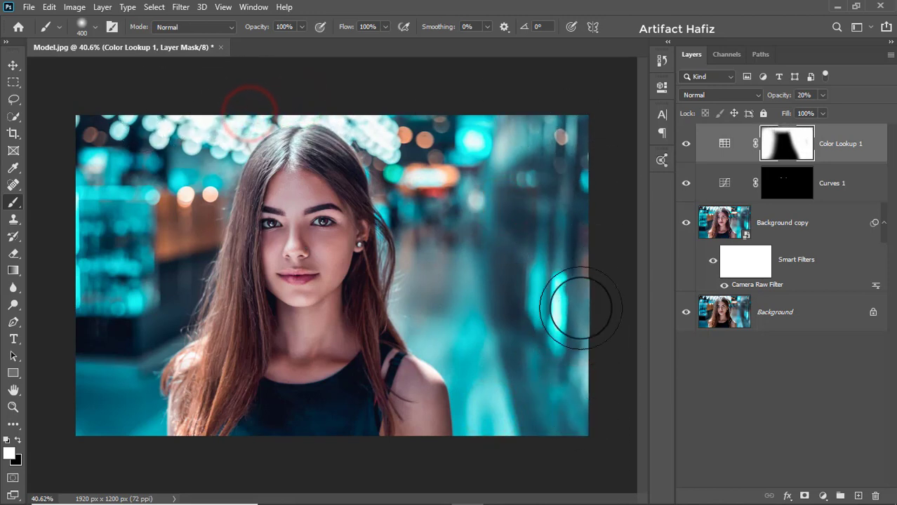
{"action": "left_click", "coordinate": [558, 341]}
{"action": "left_click", "coordinate": [120, 370]}
{"action": "left_click", "coordinate": [99, 414]}
{"action": "left_click", "coordinate": [79, 98]}
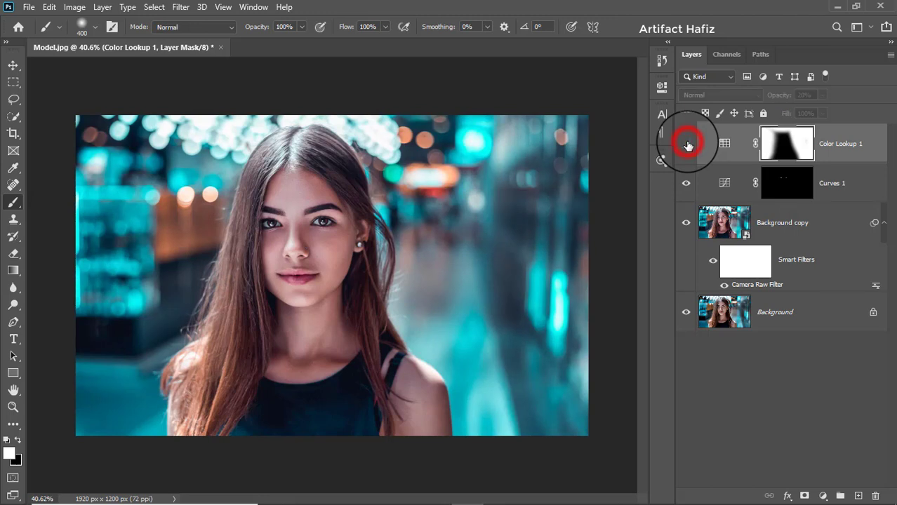
Add a Curves 2 layer above Color Lookup 1, lifting the black point to brighten shadows.
{"action": "left_click", "coordinate": [844, 143]}
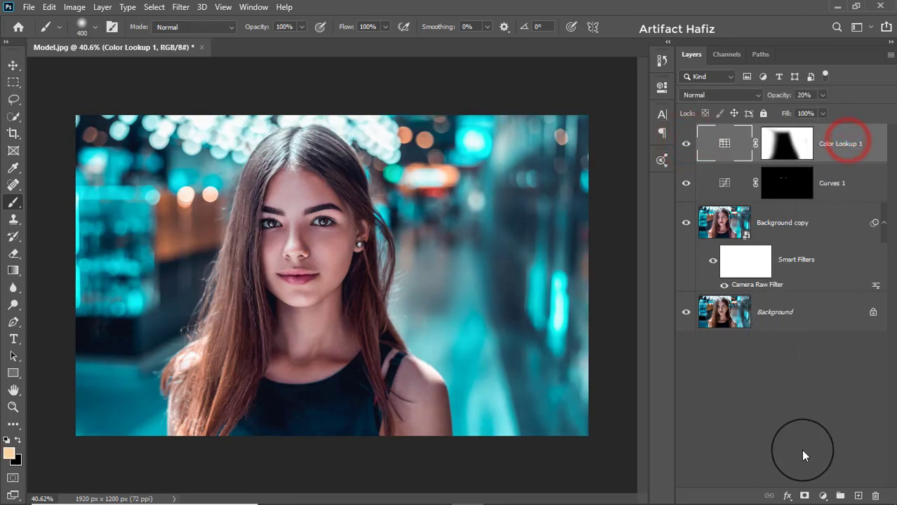
{"action": "left_click", "coordinate": [822, 497]}
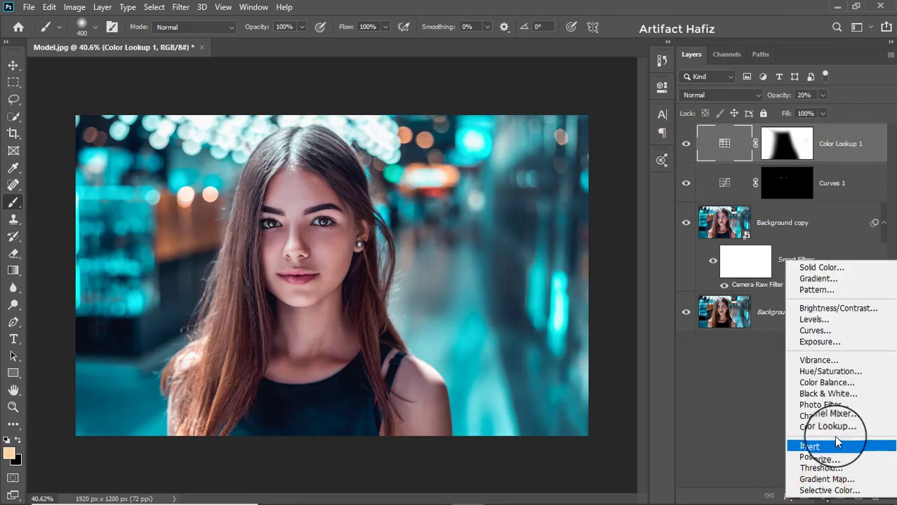
{"action": "left_click", "coordinate": [816, 331]}
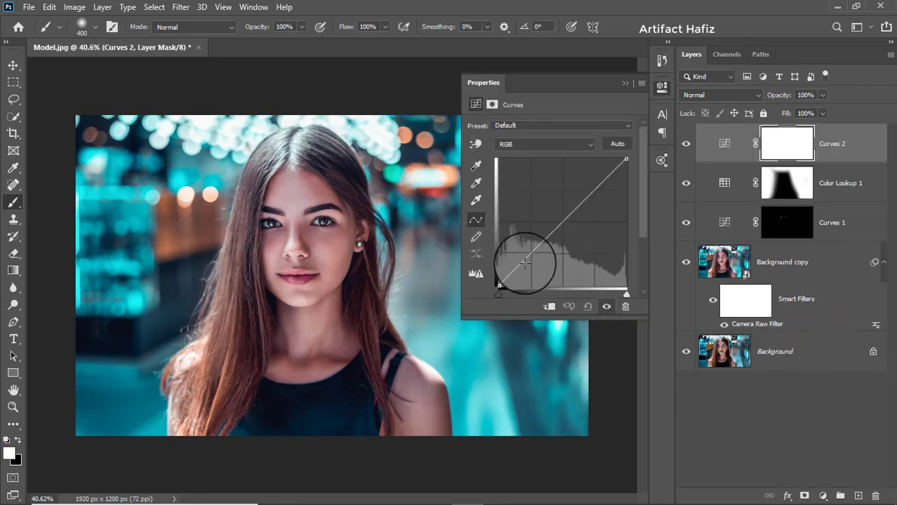
{"action": "left_click_drag", "start_coordinate": [498, 284], "coordinate": [497, 276]}
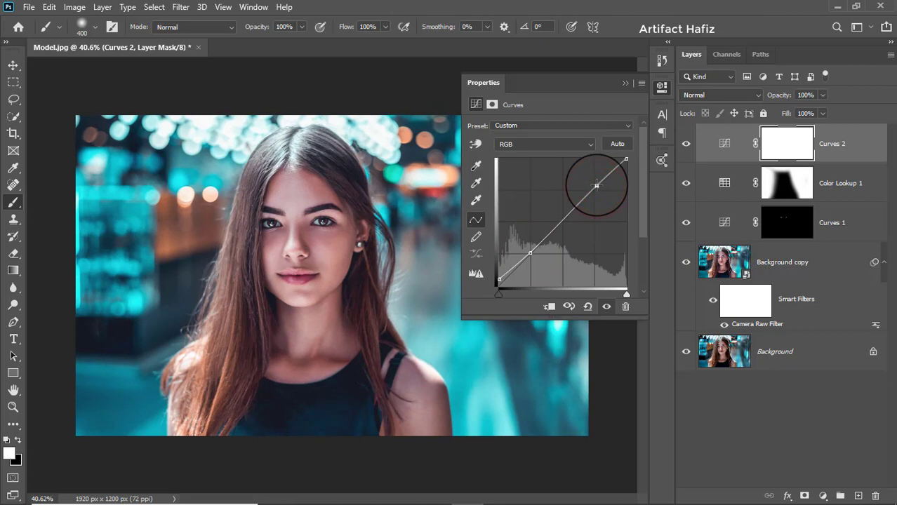
{"action": "left_click", "coordinate": [624, 83]}
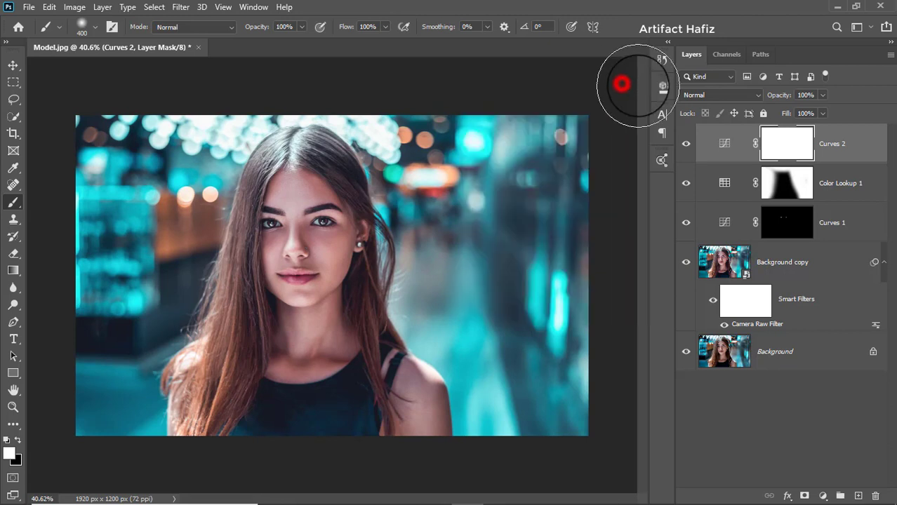
Stamp all visible layers above Curves 2 into Layer 1 and convert it to a smart object.
{"action": "left_click", "coordinate": [830, 146]}
{"action": "key", "text": "ctrl+alt+shift+e"}
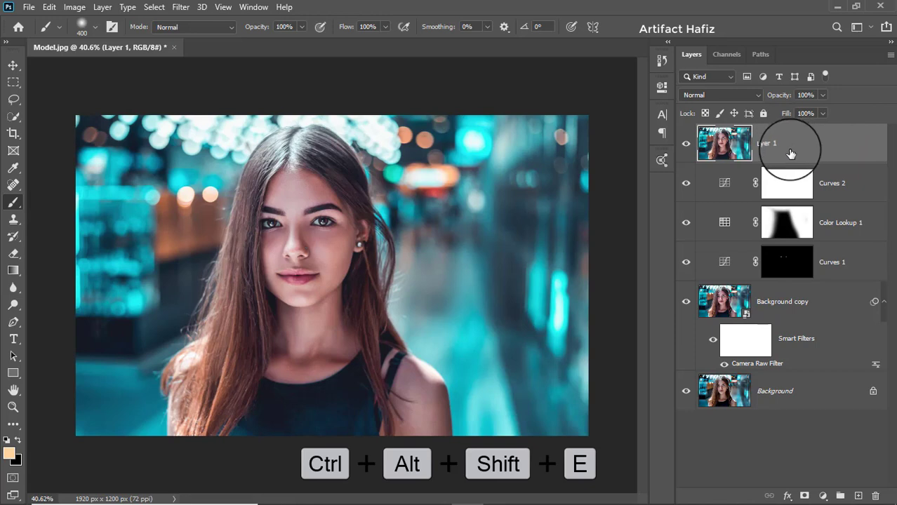
{"action": "left_click", "coordinate": [13, 65]}
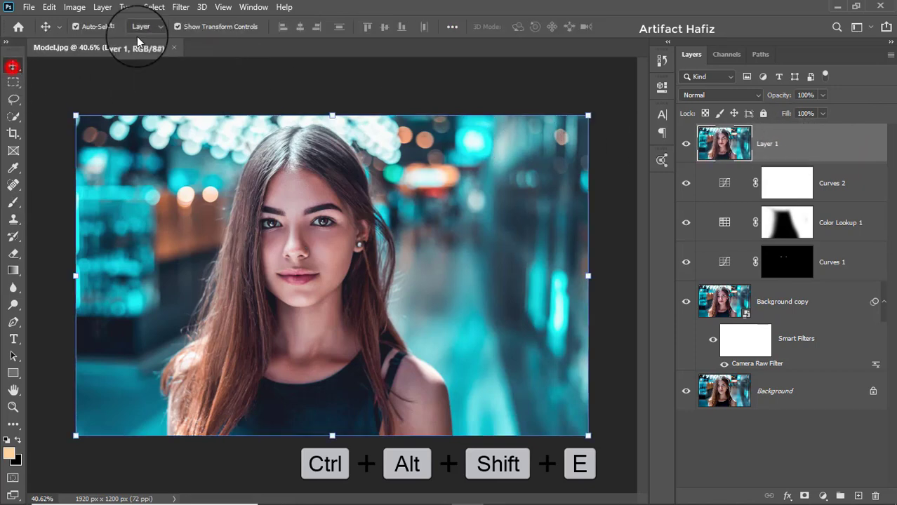
{"action": "left_click", "coordinate": [176, 9]}
{"action": "left_click", "coordinate": [192, 40]}
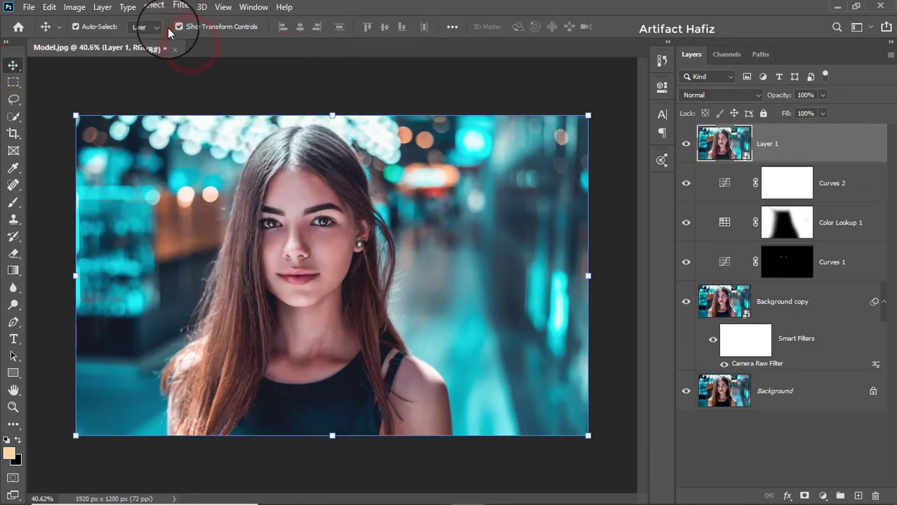
{"action": "left_click", "coordinate": [185, 8]}
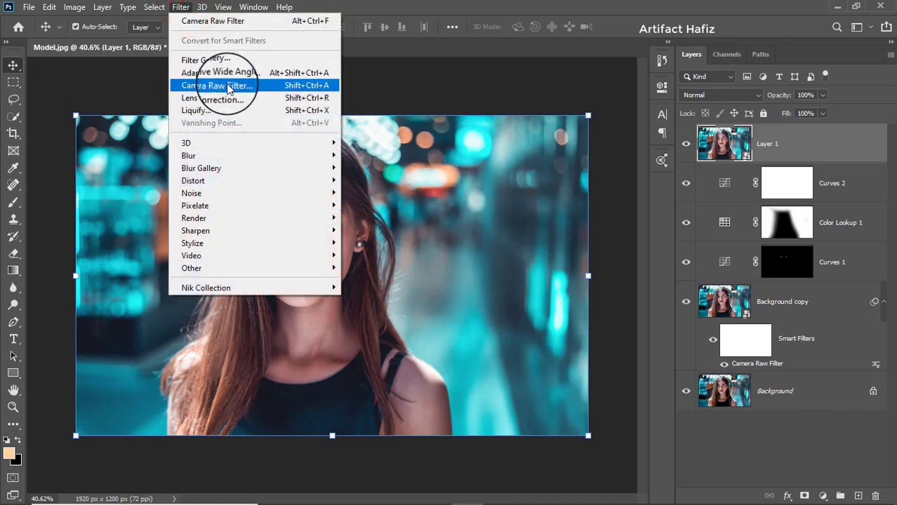
In Camera Raw Filter, set Whites +12, Highlights -8 and pull Blacks down to -7.
{"action": "left_click", "coordinate": [228, 85]}
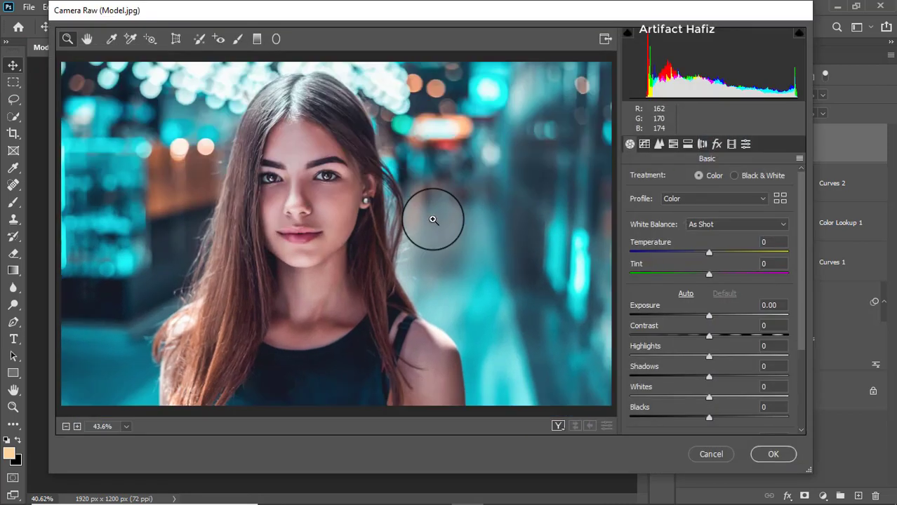
{"action": "scroll", "coordinate": [713, 302], "scroll_direction": "down", "scroll_amount": 1}
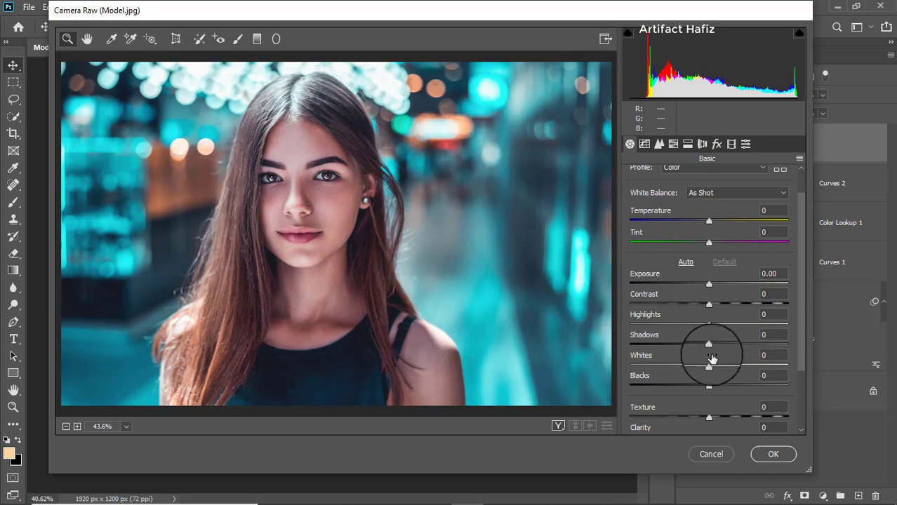
{"action": "left_click_drag", "start_coordinate": [708, 365], "coordinate": [717, 367]}
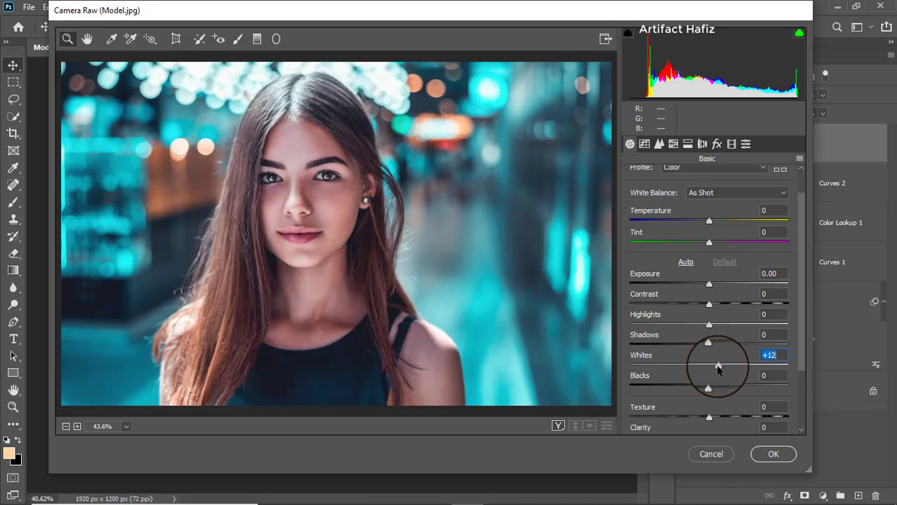
{"action": "mouse_move", "coordinate": [708, 324]}
{"action": "left_mouse_down"}
{"action": "mouse_move", "coordinate": [701, 323]}
{"action": "mouse_move", "coordinate": [724, 345]}
{"action": "left_mouse_up"}
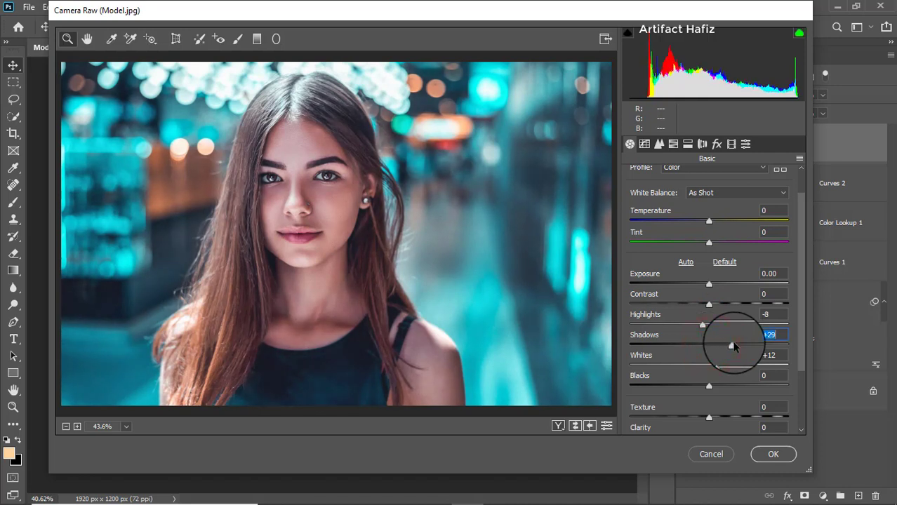
{"action": "left_click_drag", "start_coordinate": [716, 385], "coordinate": [709, 386]}
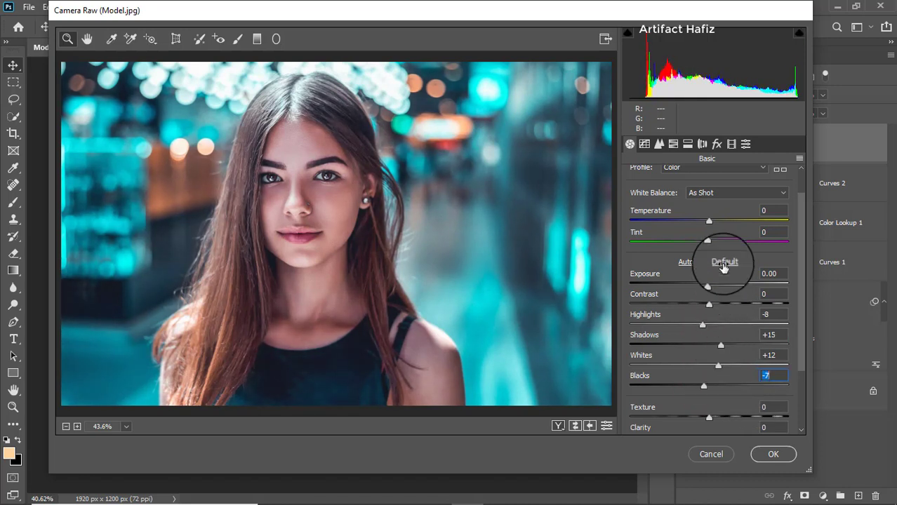
Set HSL Oranges saturation to -23, add Clarity +3, and apply the Camera Raw filter.
{"action": "left_click", "coordinate": [673, 144]}
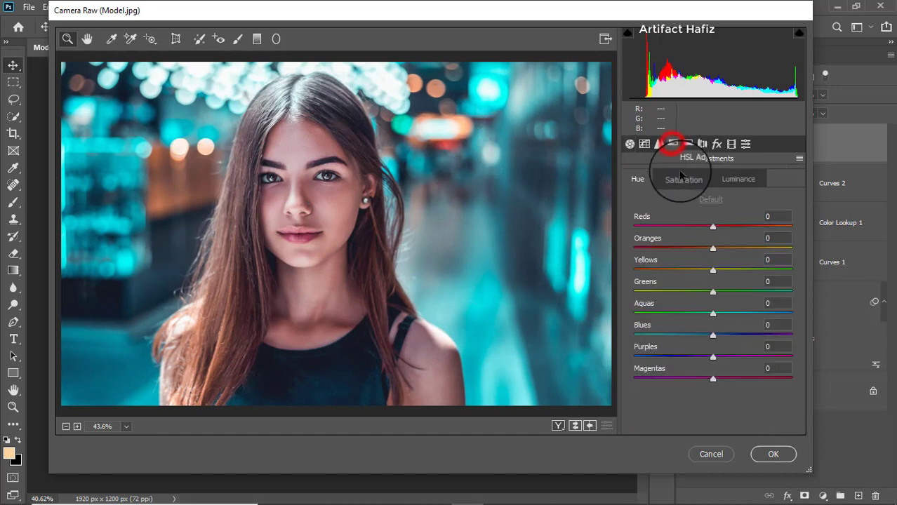
{"action": "left_click", "coordinate": [684, 179]}
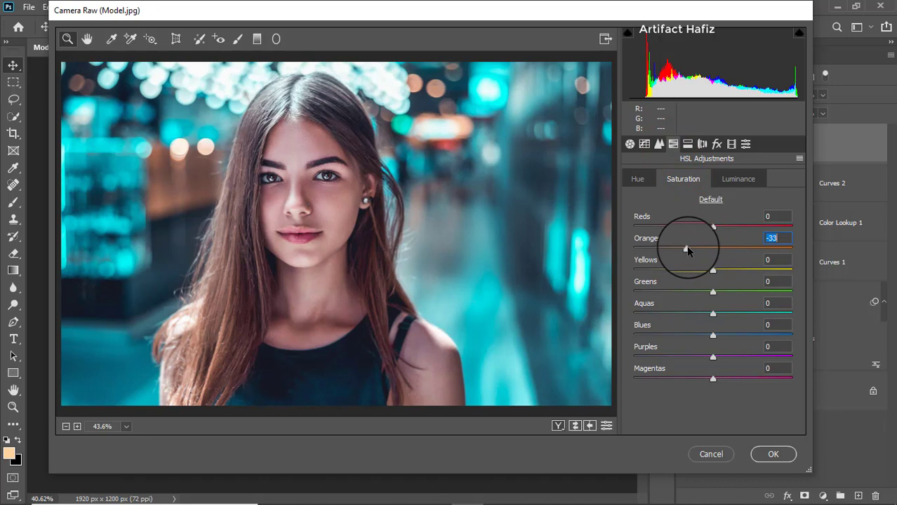
{"action": "left_click_drag", "start_coordinate": [686, 250], "coordinate": [693, 249]}
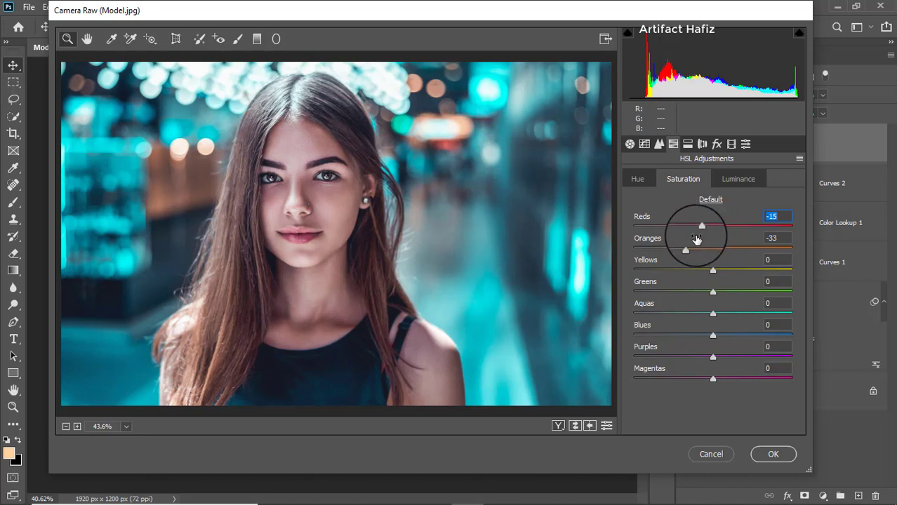
{"action": "left_click_drag", "start_coordinate": [685, 250], "coordinate": [695, 250]}
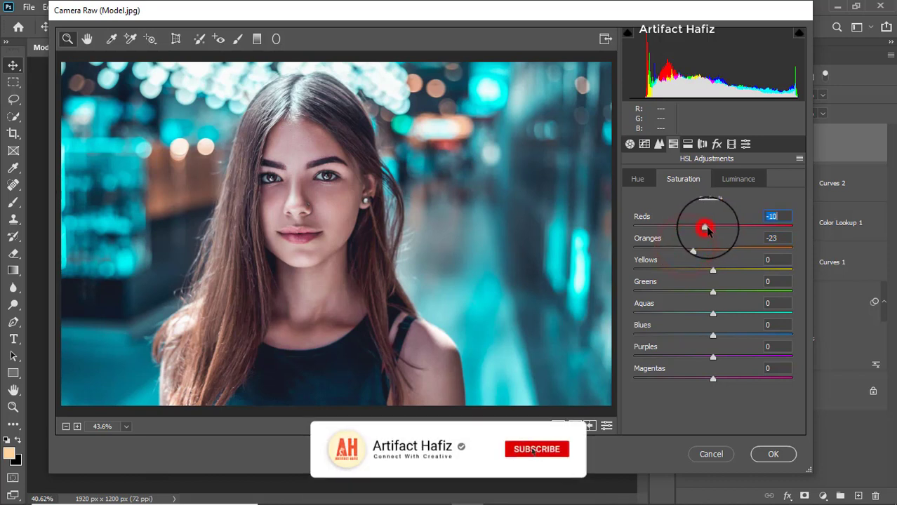
{"action": "left_click", "coordinate": [630, 145]}
{"action": "scroll", "coordinate": [701, 291], "scroll_direction": "down", "scroll_amount": 3}
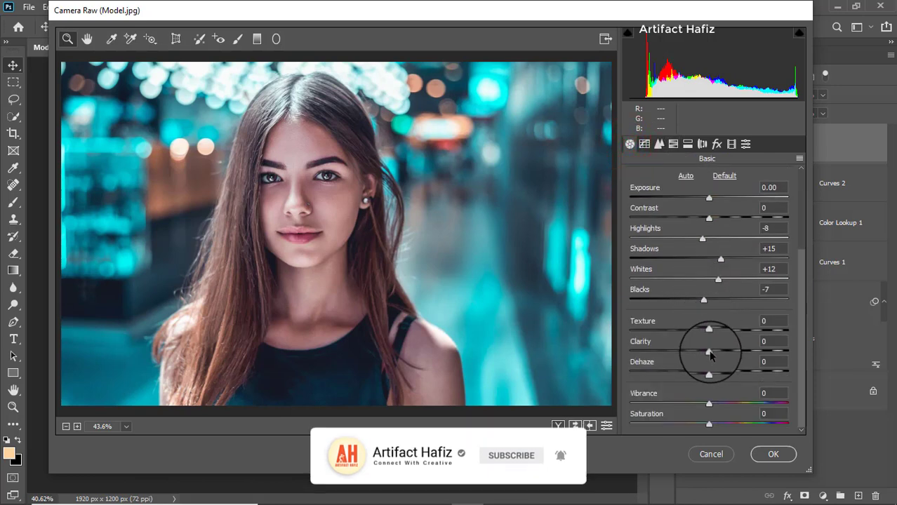
{"action": "left_click_drag", "start_coordinate": [710, 352], "coordinate": [713, 351]}
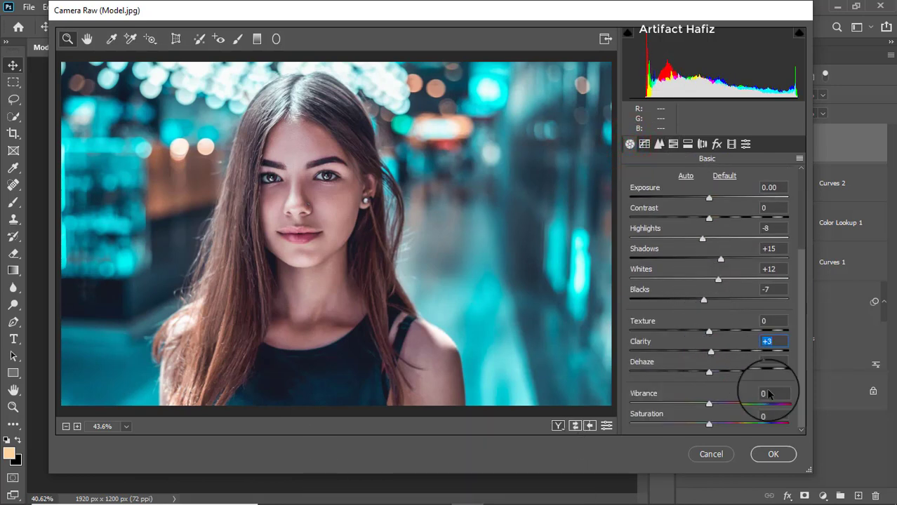
{"action": "left_click", "coordinate": [774, 454]}
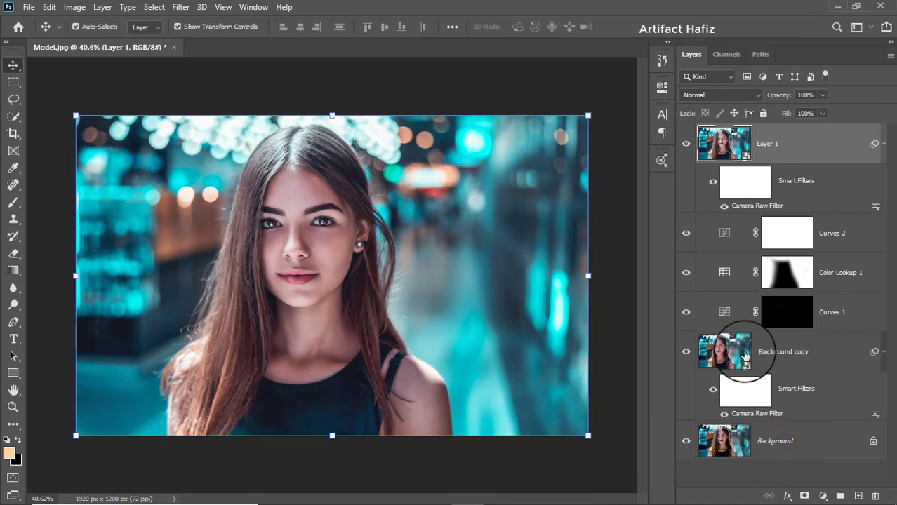
{"action": "left_click", "coordinate": [686, 441], "text": "alt"}
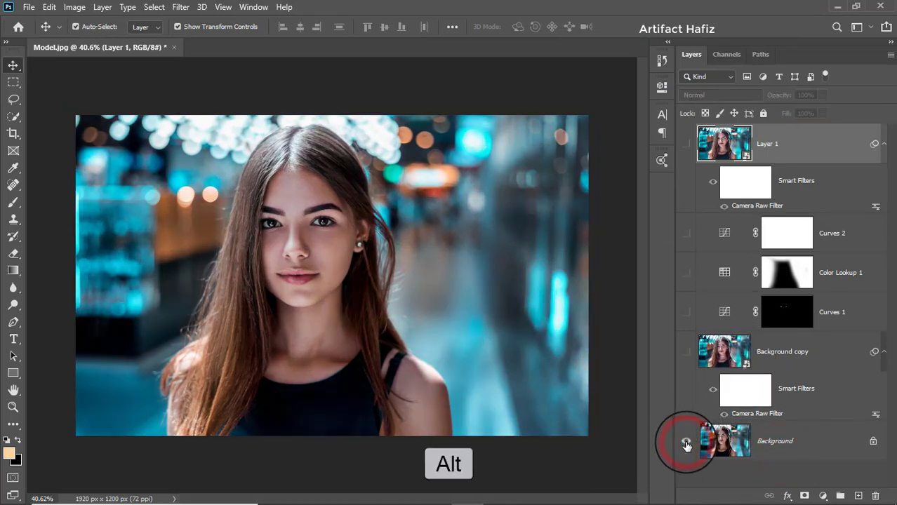
{"action": "left_click", "coordinate": [686, 442], "text": "alt"}
{"action": "left_click", "coordinate": [686, 443], "text": "alt"}
{"action": "left_click", "coordinate": [686, 443], "text": "alt"}
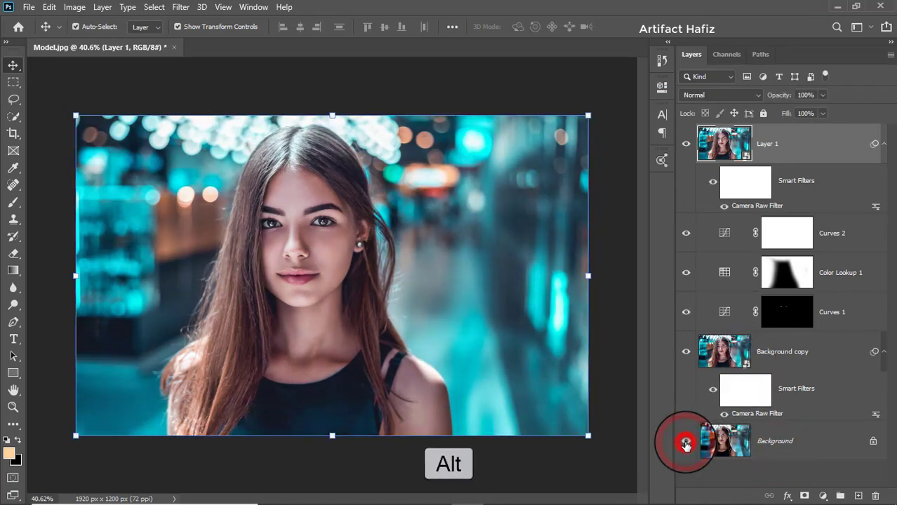